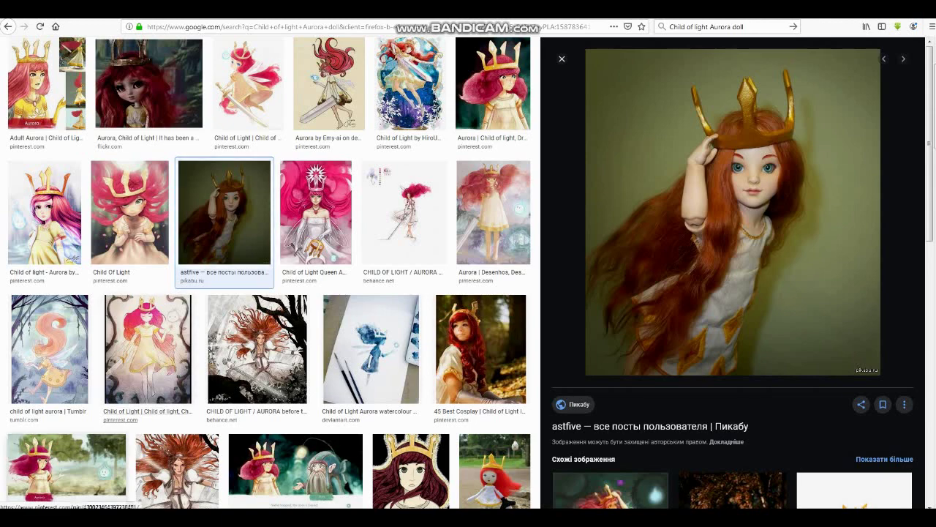
Preview the Tumblr felt doll, the crocheted Pinterest doll and the forest cosplay photo among the Aurora image results.
scroll(495, 439, down, 2)
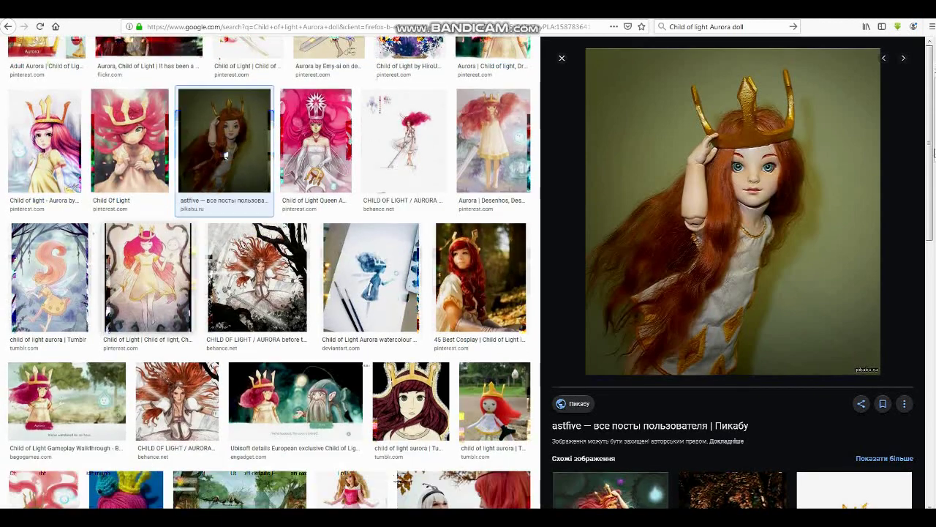
click(494, 377)
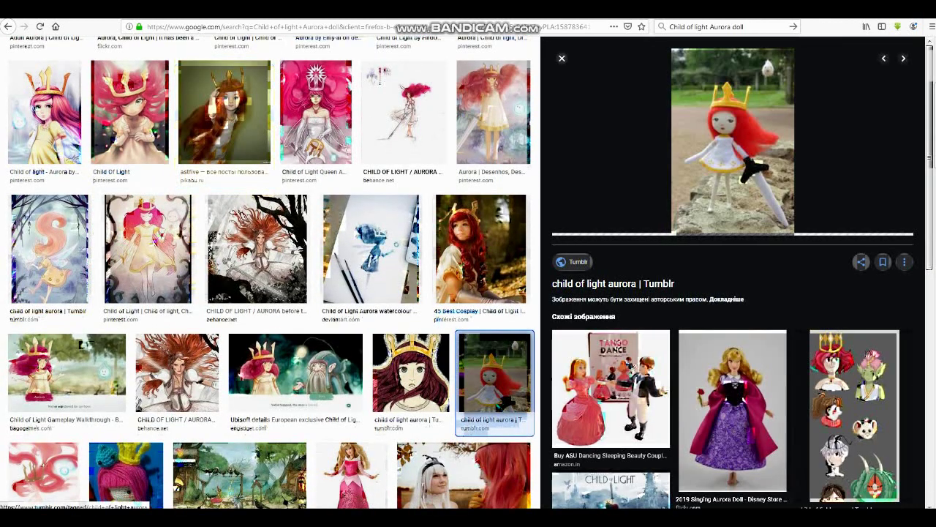
scroll(271, 278, down, 3)
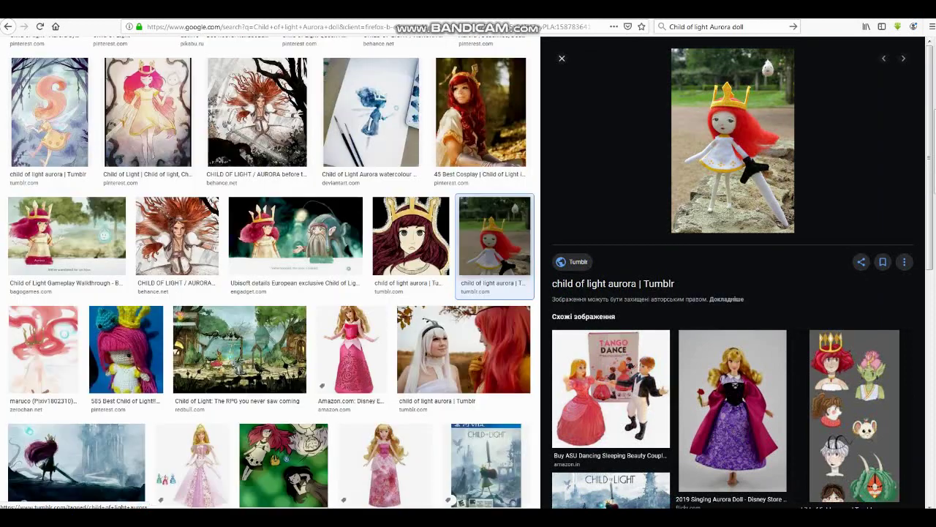
click(125, 340)
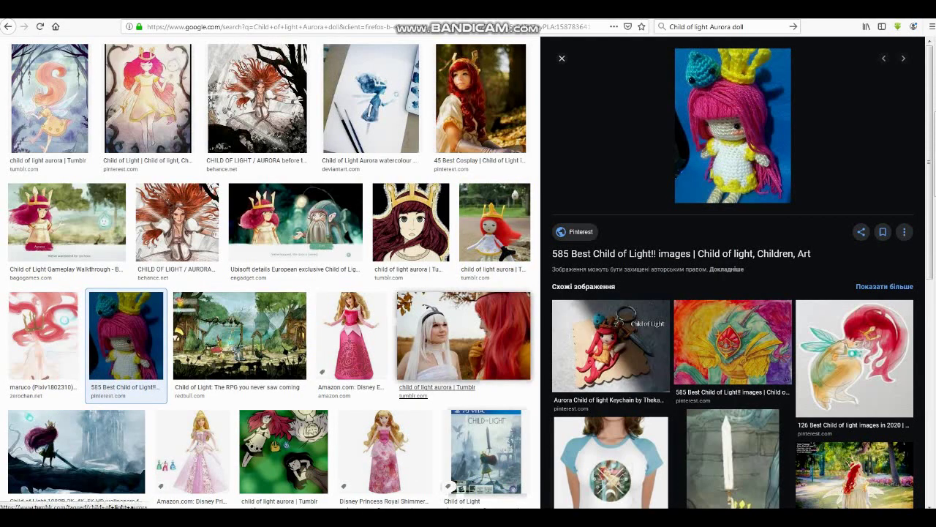
scroll(296, 329, up, 3)
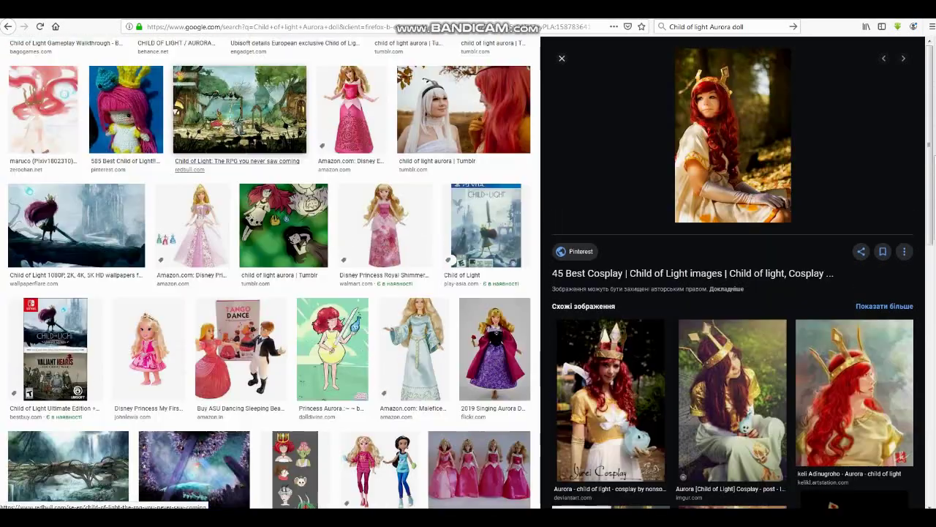
Look through the further image results for a Child of Light Aurora doll.
scroll(269, 273, down, 1)
scroll(269, 272, down, 1)
scroll(333, 234, down, 2)
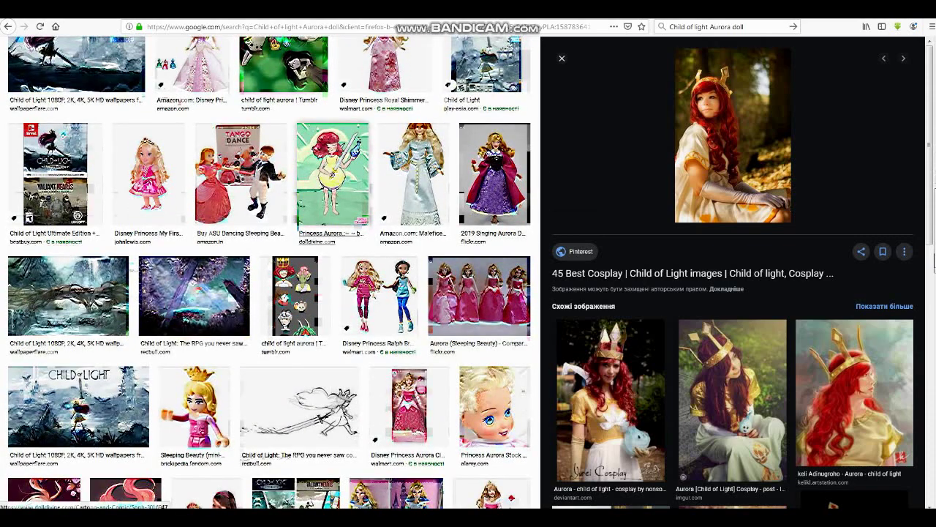
scroll(333, 175, down, 2)
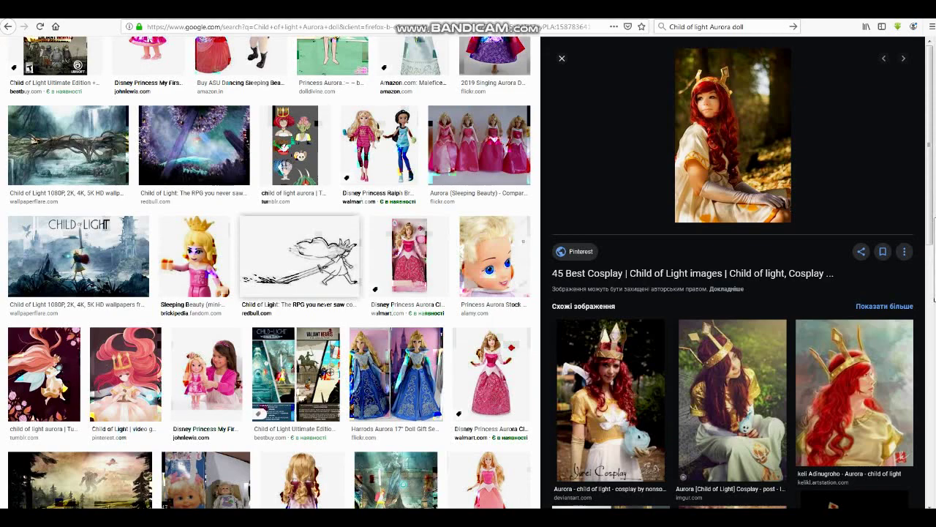
scroll(330, 272, down, 2)
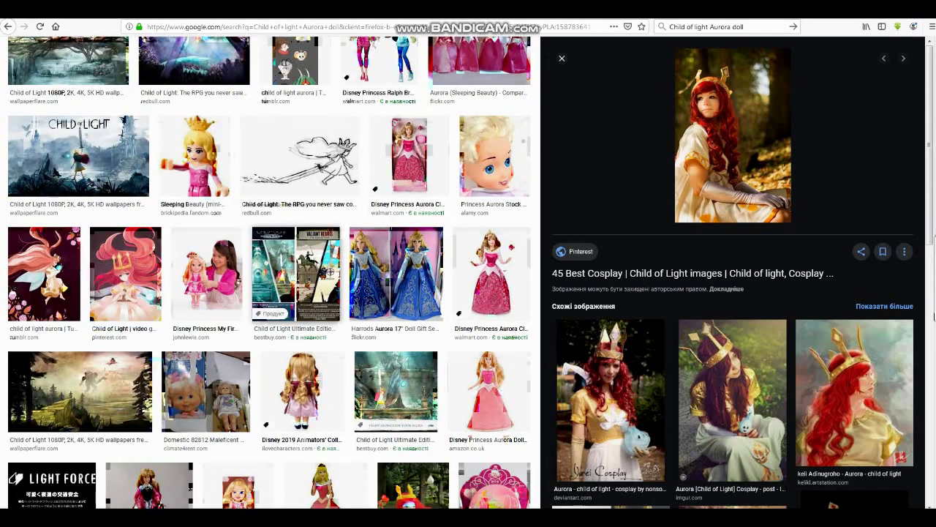
scroll(330, 272, down, 2)
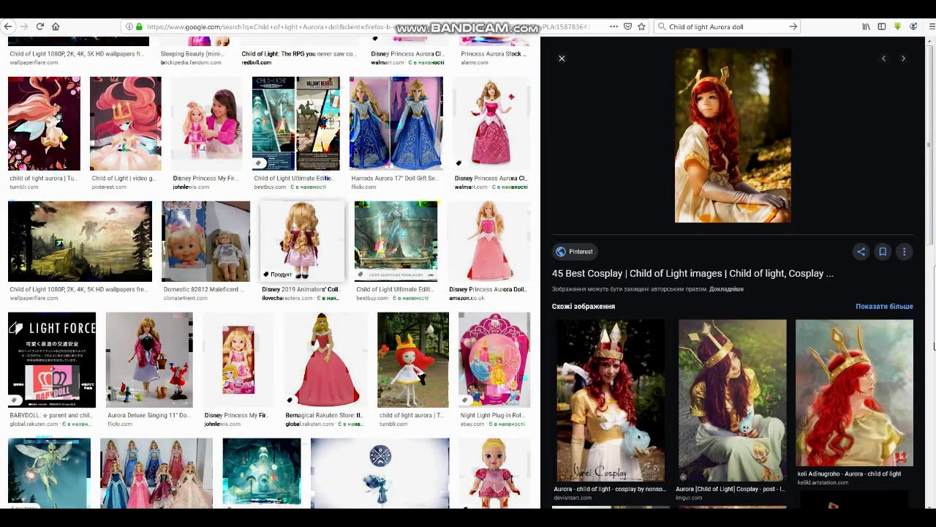
scroll(330, 272, down, 2)
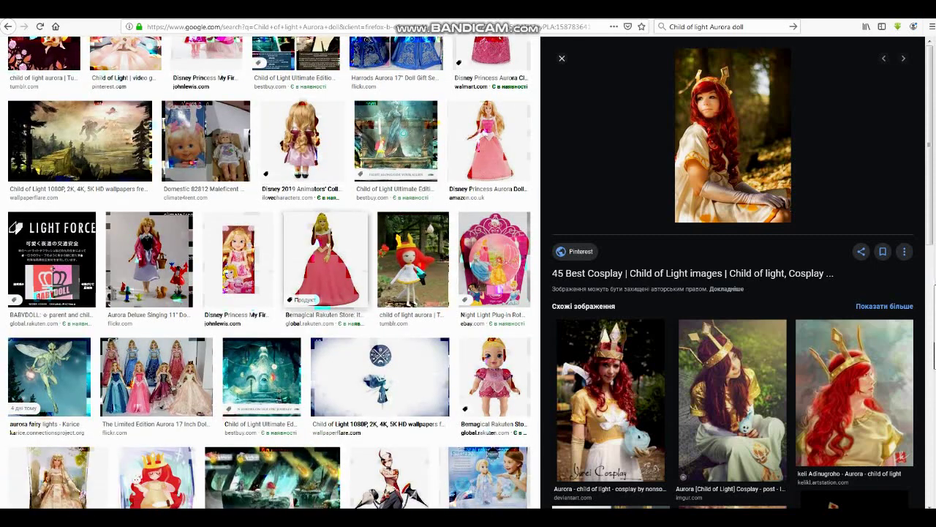
scroll(330, 272, down, 4)
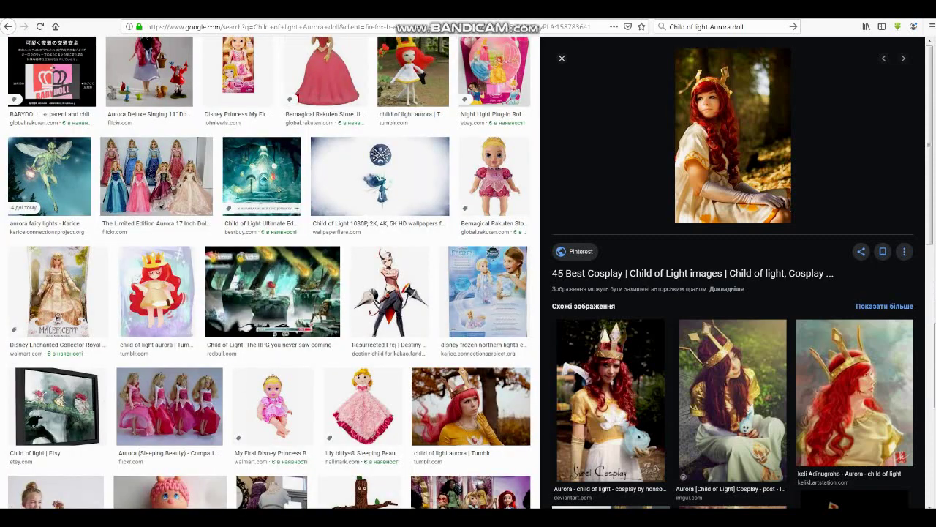
scroll(296, 311, up, 9)
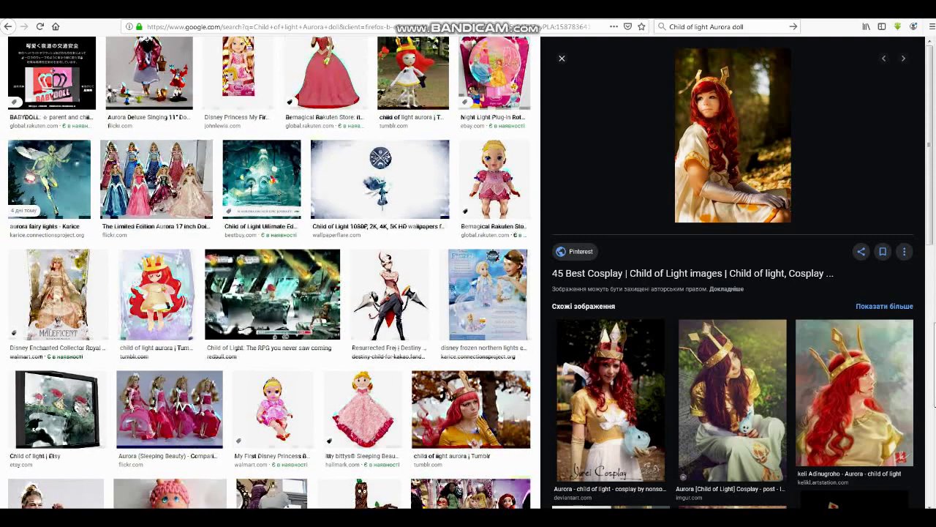
scroll(296, 311, down, 8)
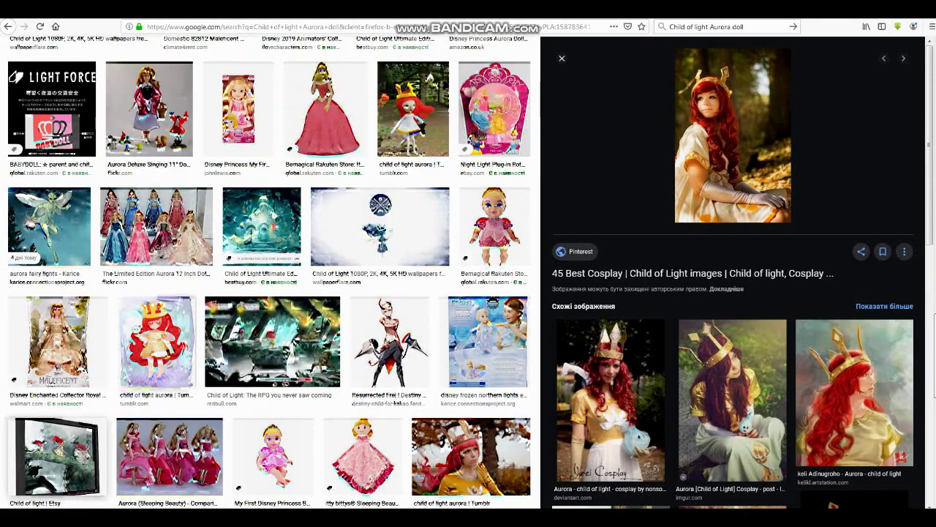
Open the Etsy page behind the framed Child of Light picture and look through its product listings.
click(58, 458)
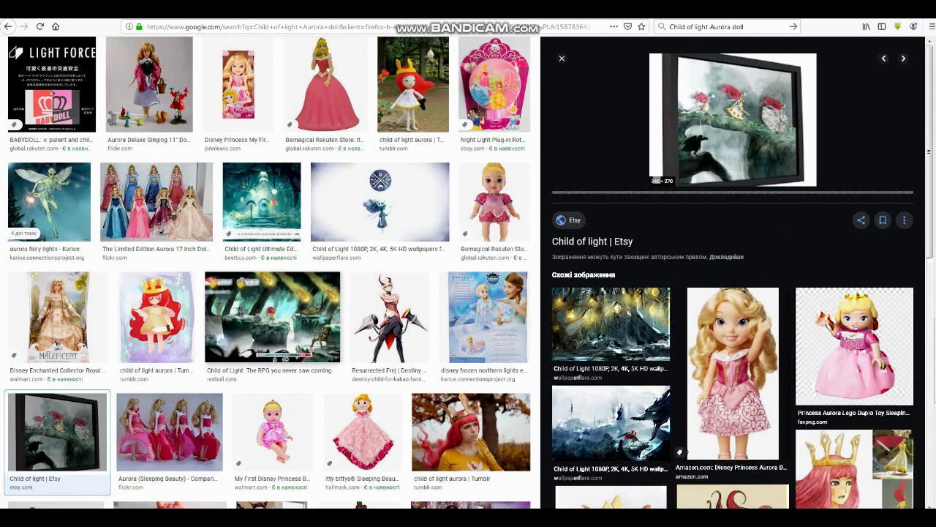
click(733, 121)
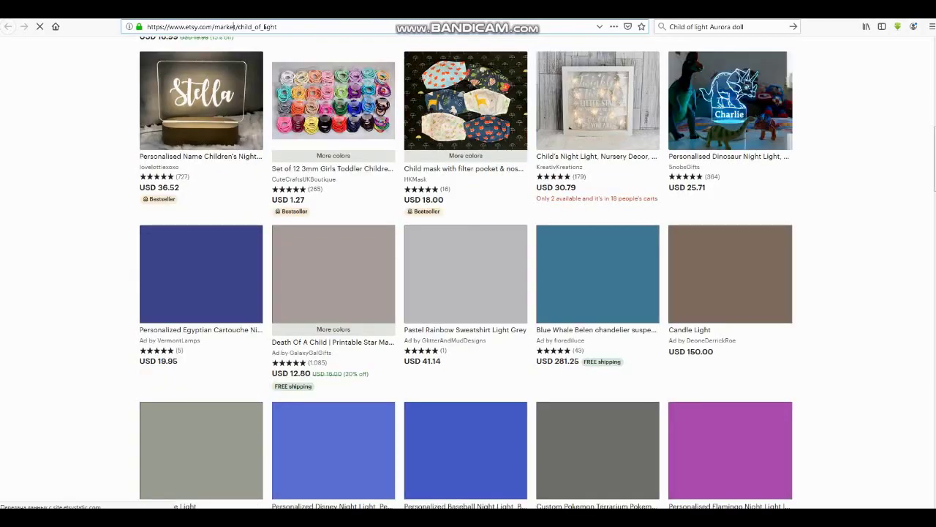
scroll(469, 270, down, 2)
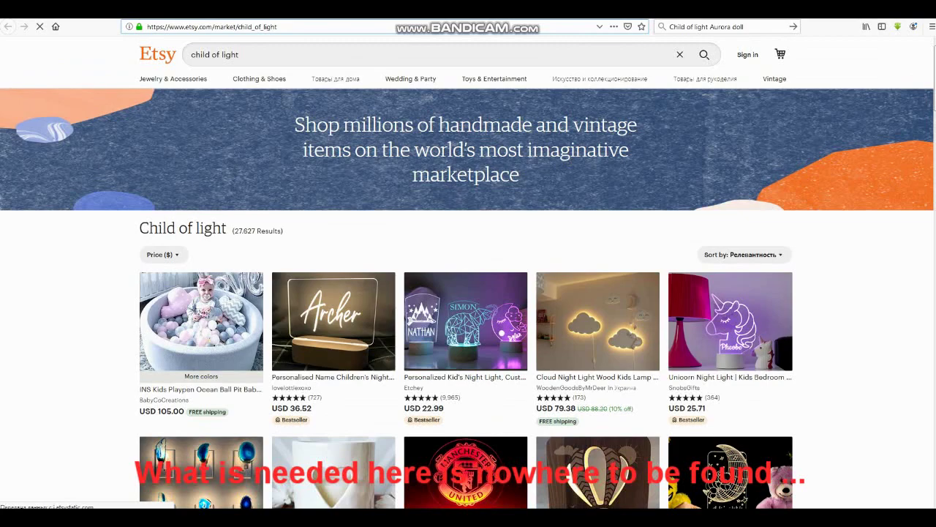
scroll(469, 272, down, 5)
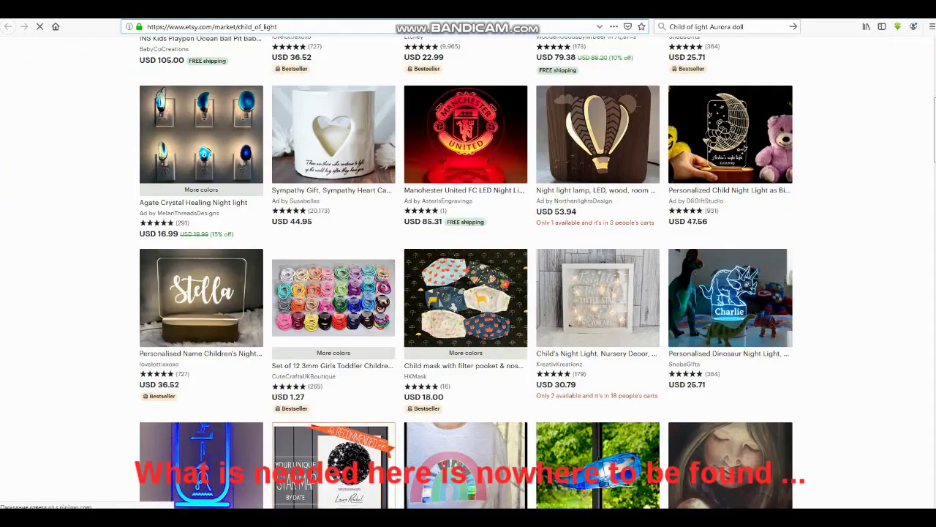
scroll(469, 272, down, 3)
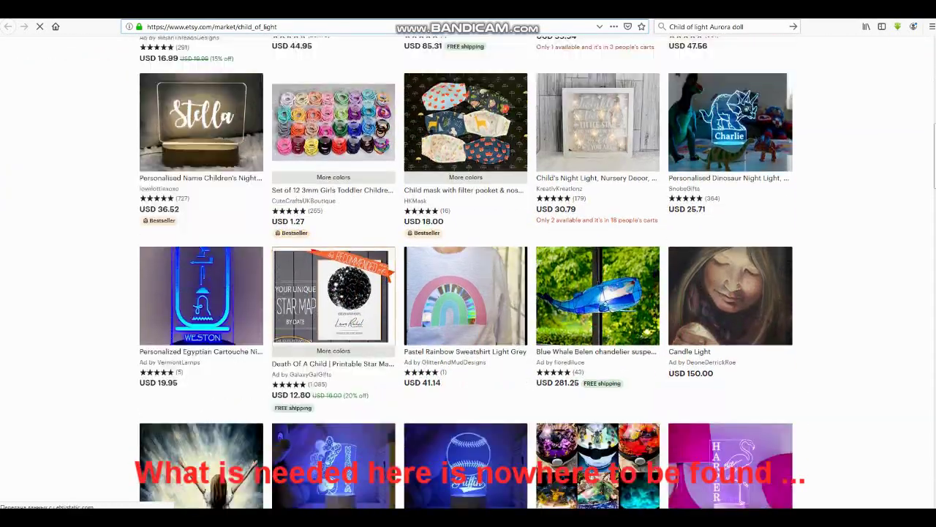
scroll(468, 272, down, 1)
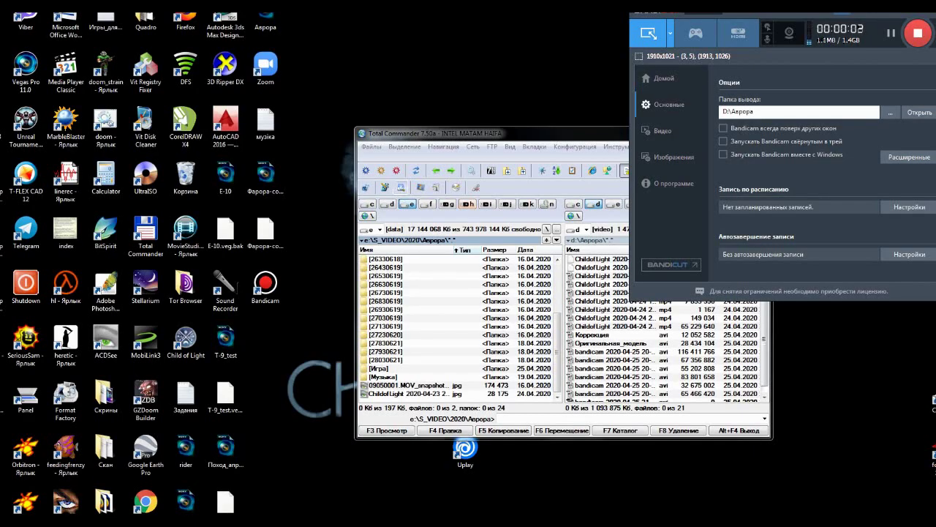
Switch to the browser's Pinshape page for the 3D printed Aurora, look it over and highlight its web address.
mouse_move(66, 523)
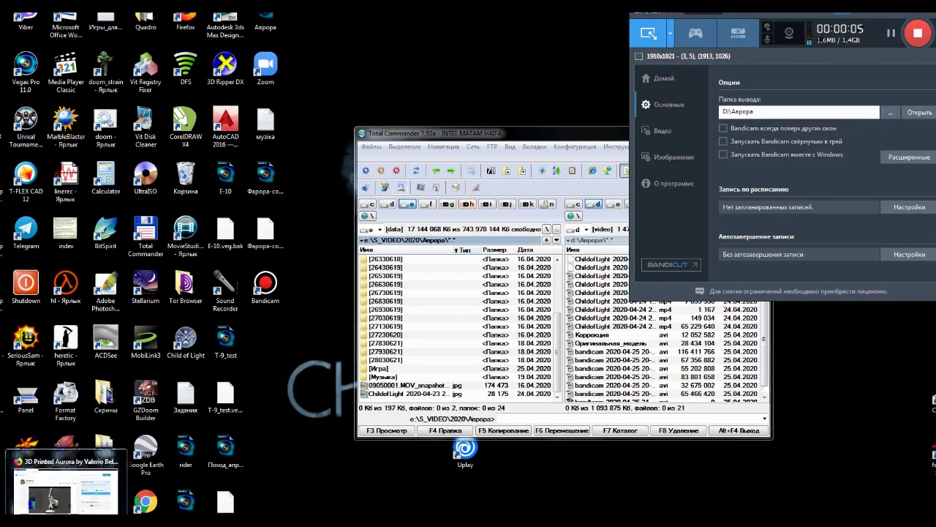
click(66, 523)
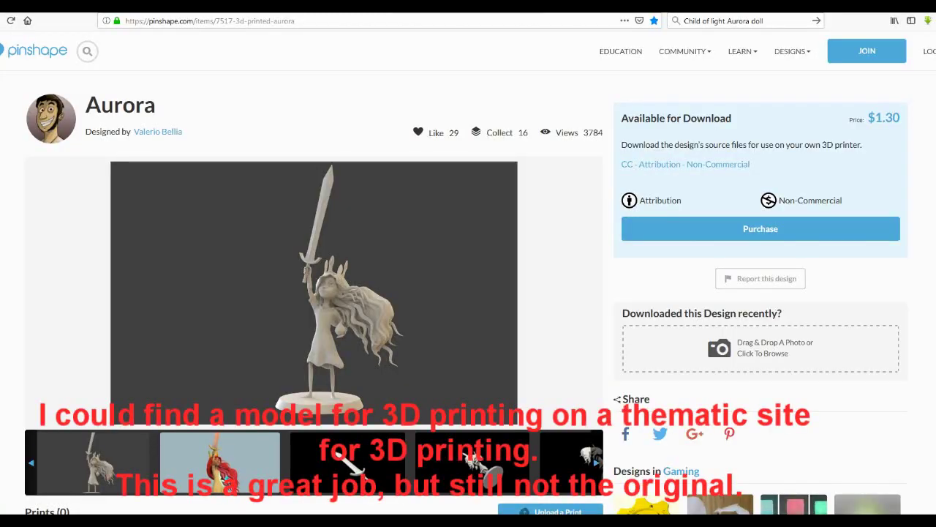
scroll(468, 292, down, 2)
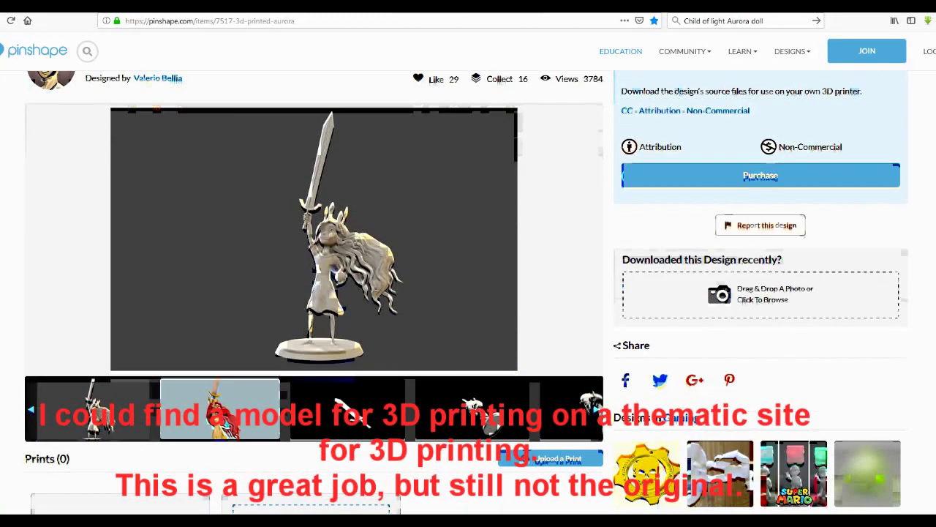
scroll(468, 293, down, 3)
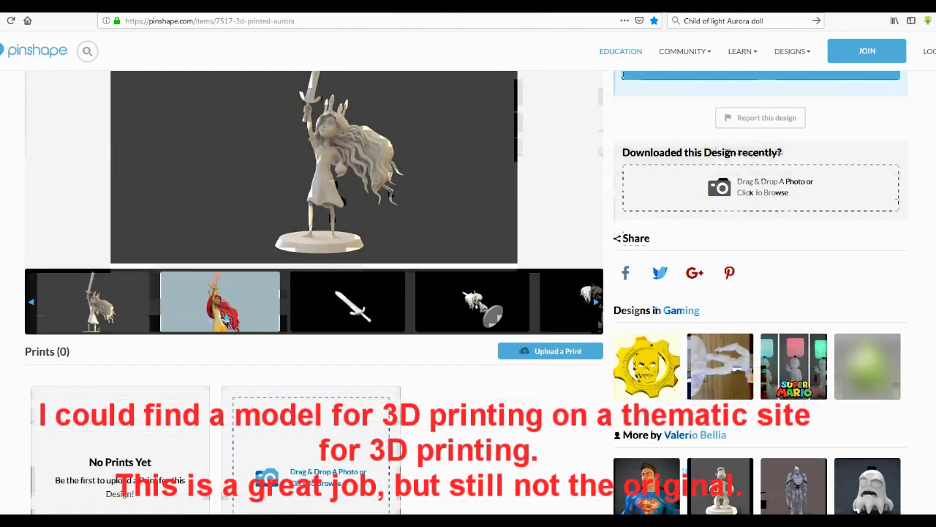
scroll(314, 292, up, 5)
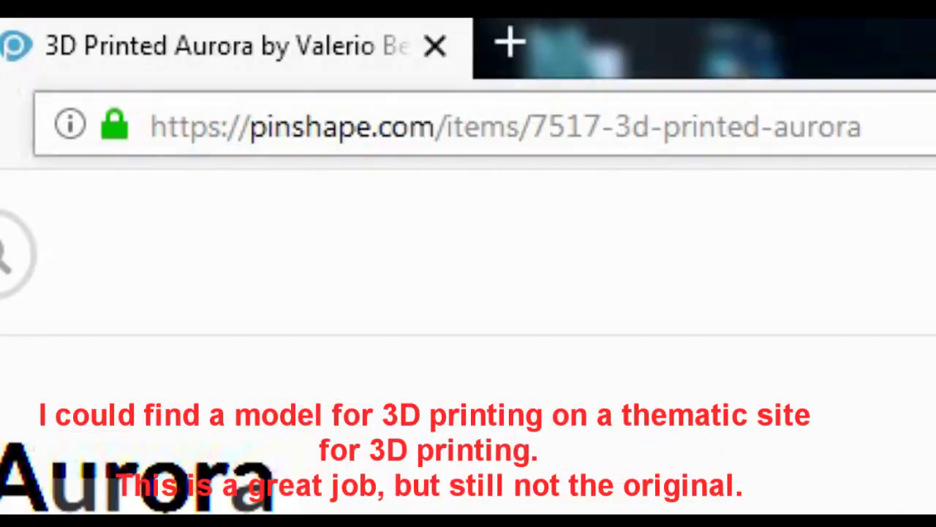
drag(150, 126, 865, 127)
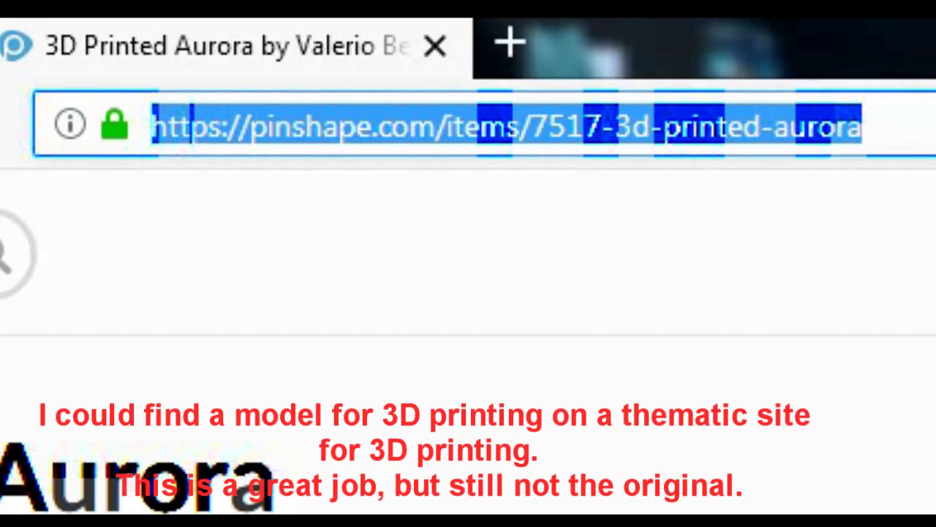
click(788, 127)
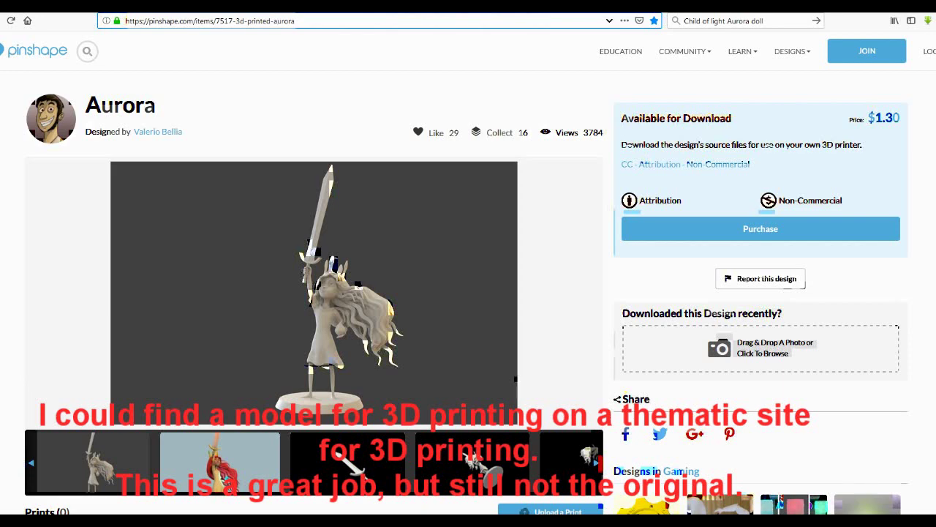
View the coloured Aurora render and the sword image in the model's picture gallery.
scroll(468, 293, down, 3)
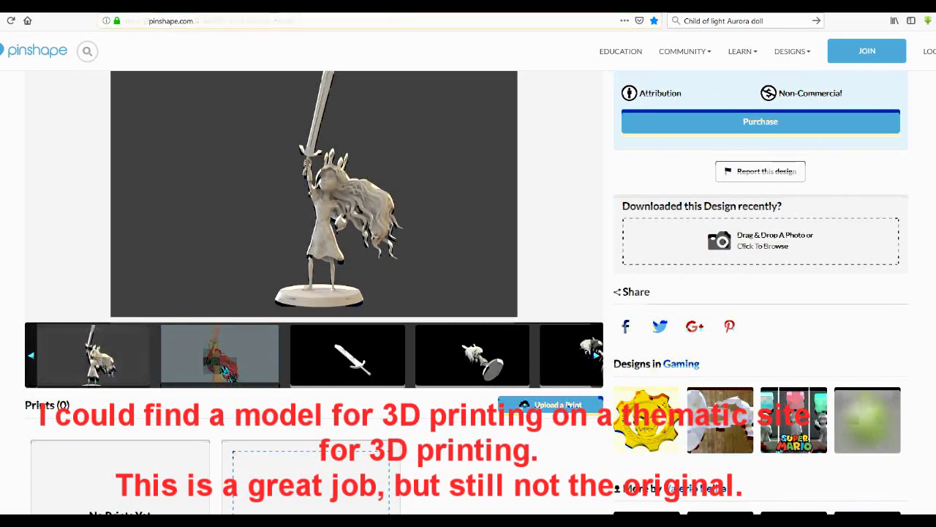
click(226, 373)
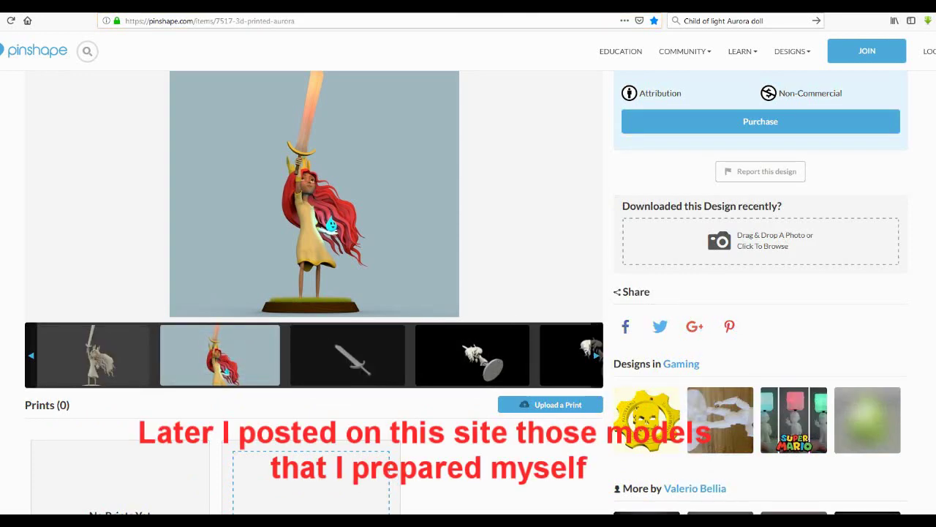
click(347, 356)
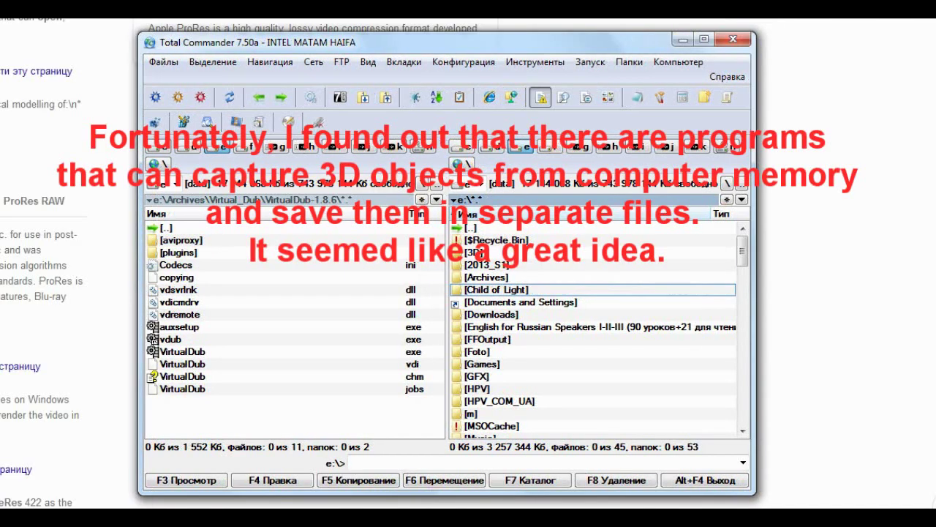
In Total Commander, go up from drive E to the drive list, reopen drive E and look through its root folders.
click(473, 228)
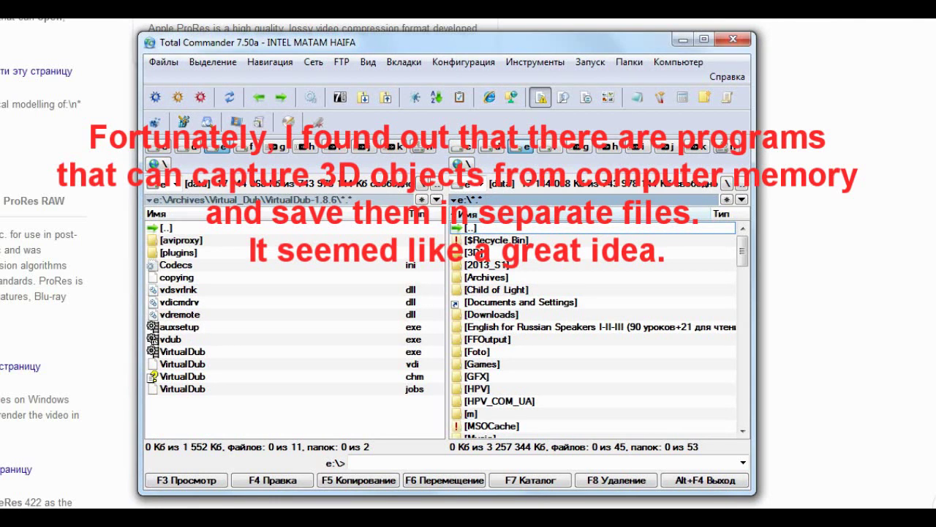
key(Return)
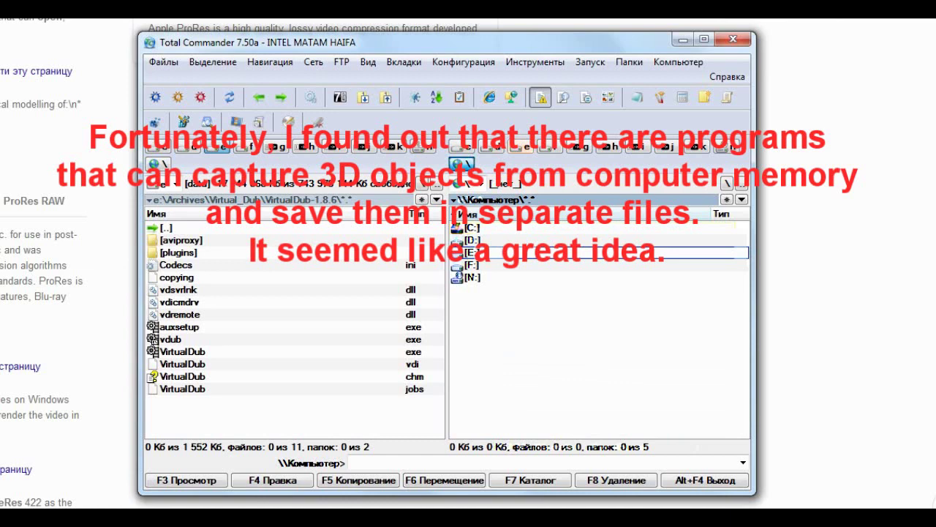
key(Return)
scroll(585, 366, down, 2)
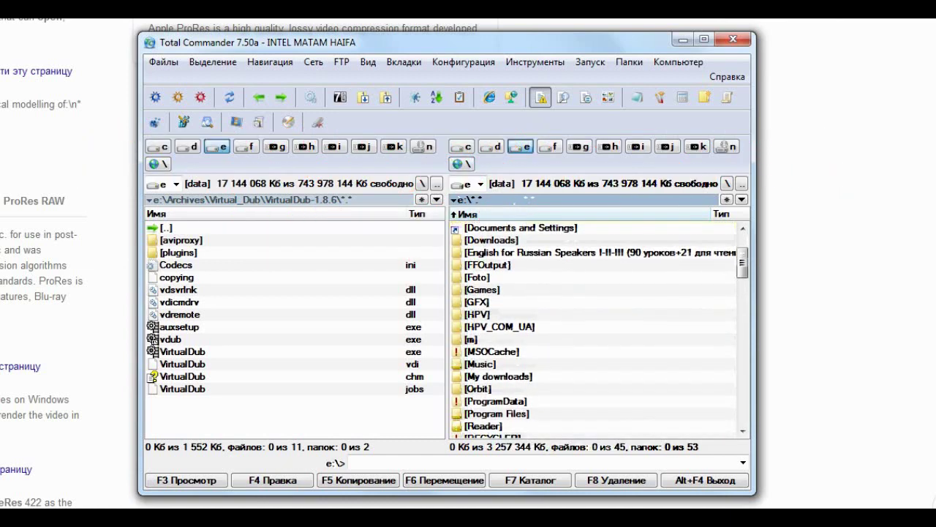
scroll(585, 365, up, 1)
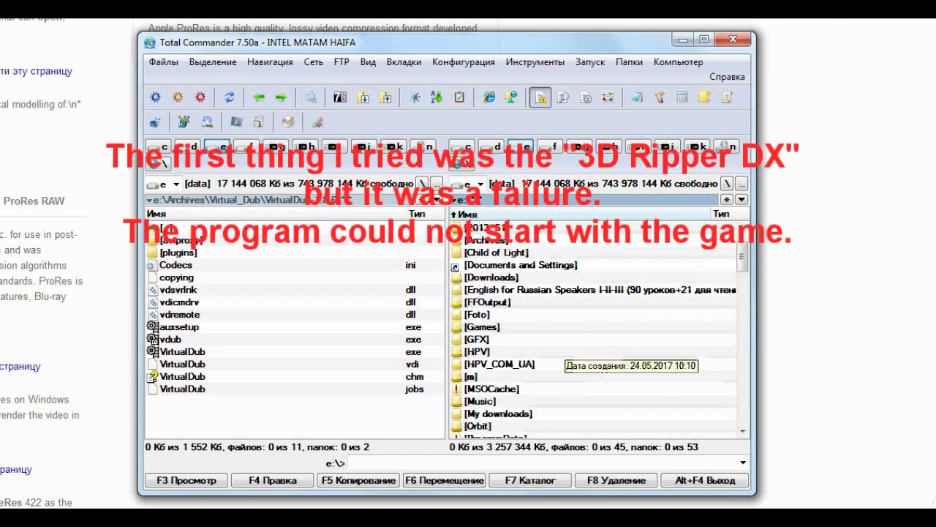
scroll(560, 355, down, 1)
scroll(560, 355, up, 2)
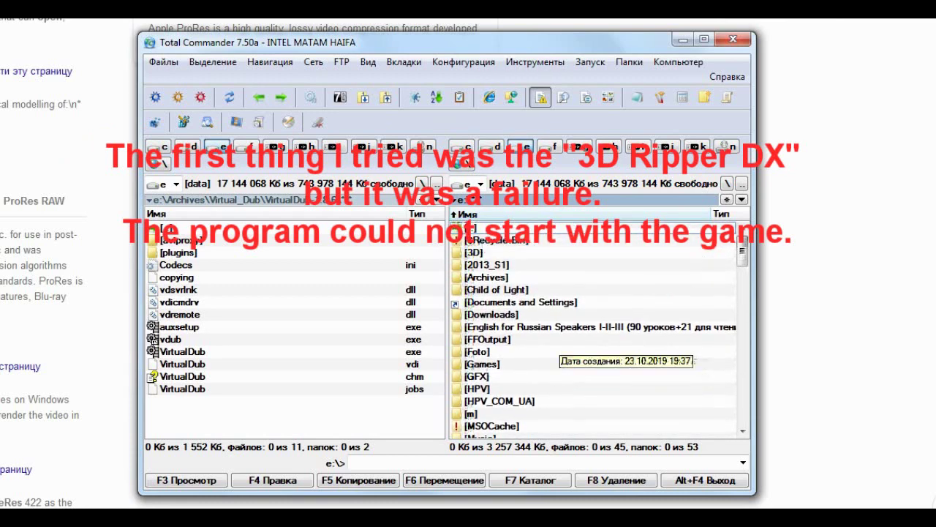
scroll(596, 329, down, 10)
scroll(596, 329, up, 4)
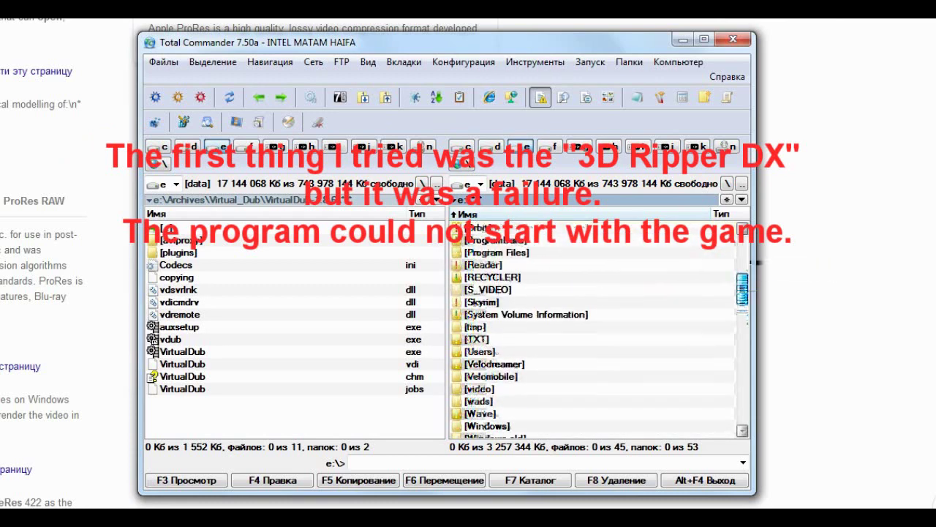
Look through the root folders of drive E and open the Косплей folder.
scroll(596, 329, down, 4)
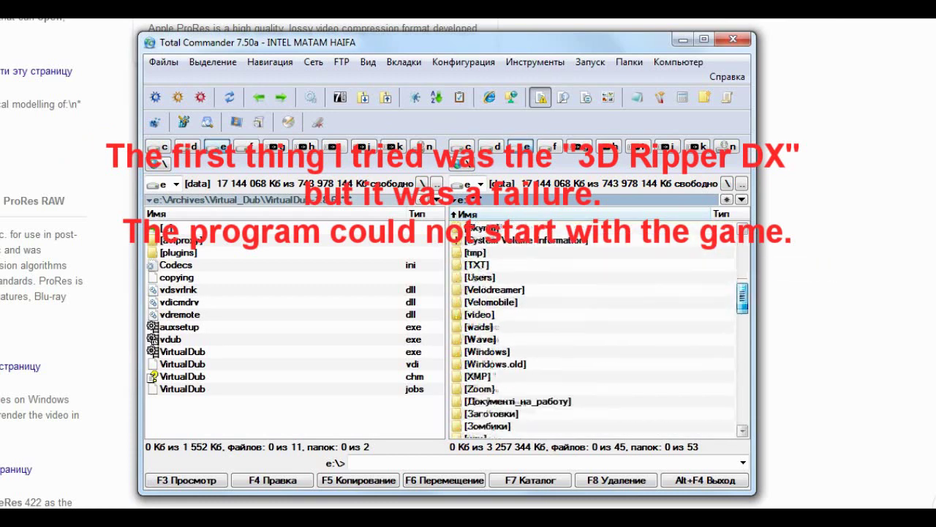
scroll(597, 329, down, 2)
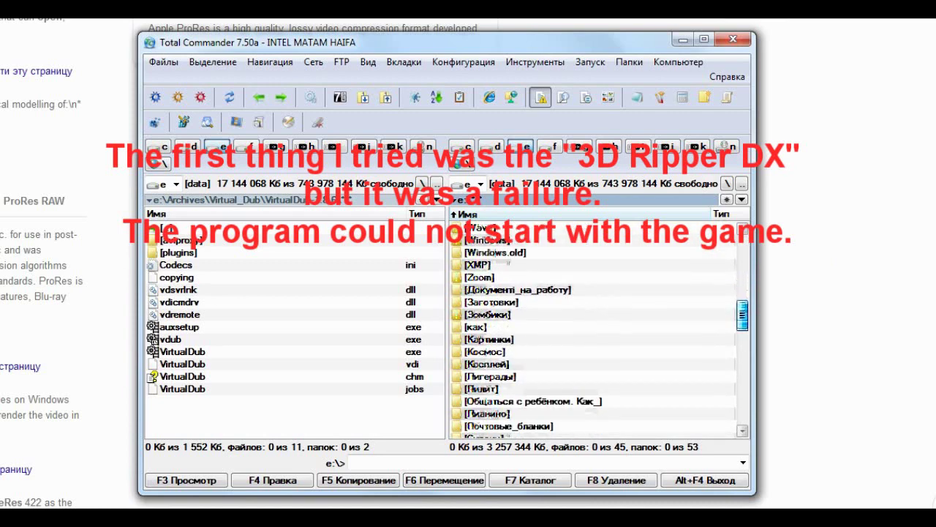
scroll(596, 330, up, 12)
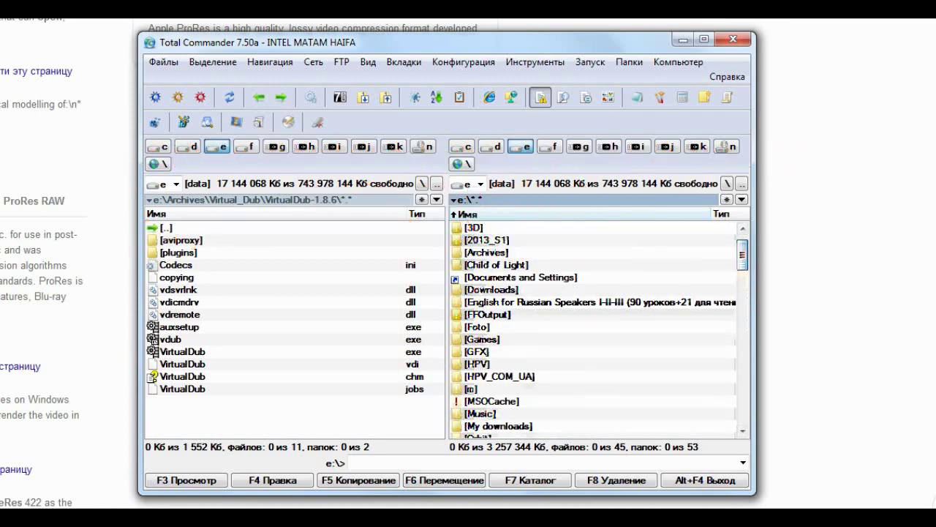
click(504, 339)
scroll(516, 335, down, 2)
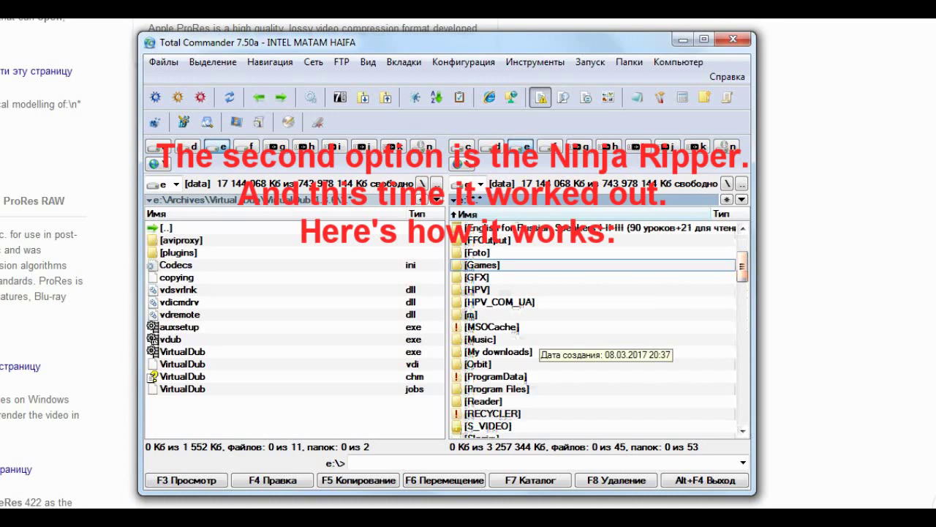
scroll(562, 353, down, 5)
scroll(562, 352, down, 4)
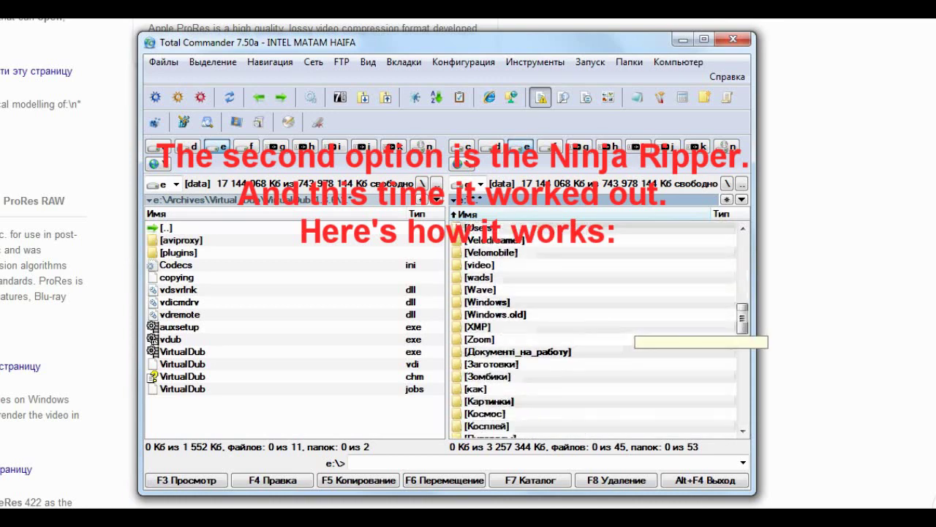
click(521, 353)
double_click(512, 353)
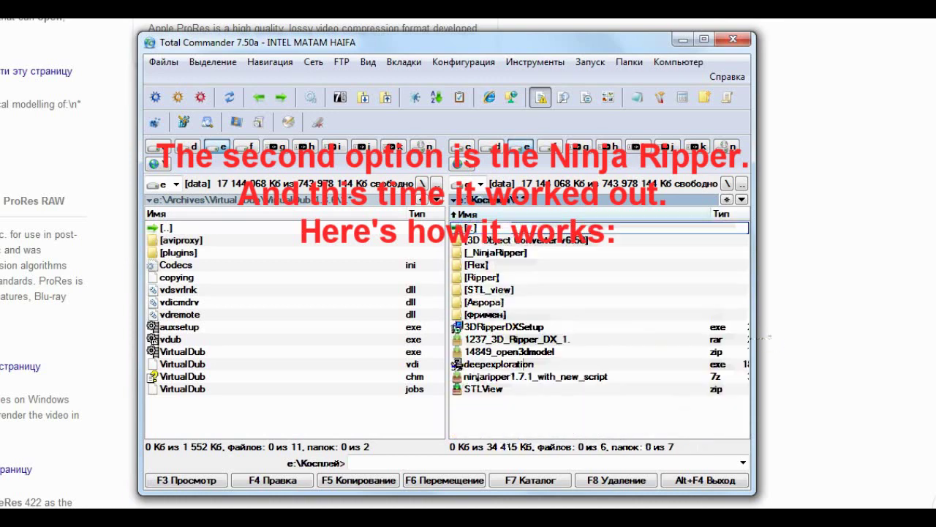
Launch NinjaRipper.exe from the Ripper\x86 folder inside Косплей.
key(Down)
key(Down)
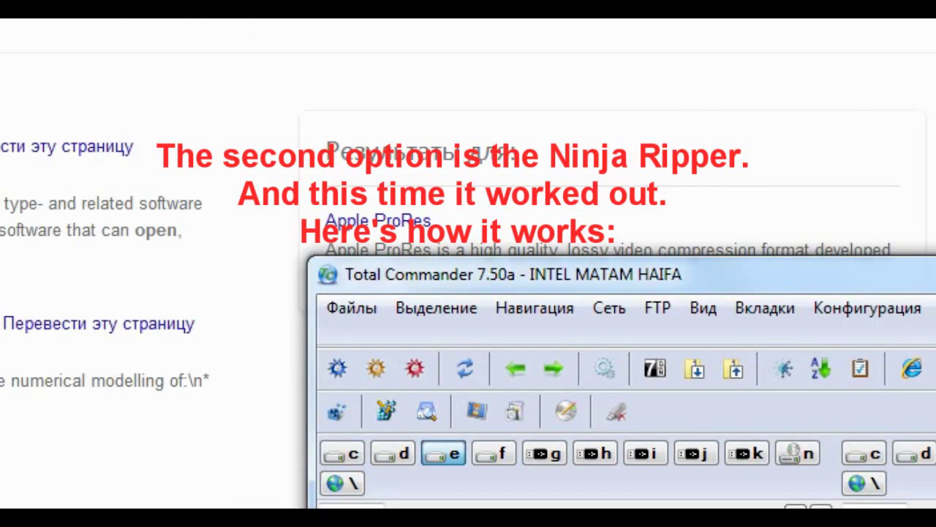
key(Return)
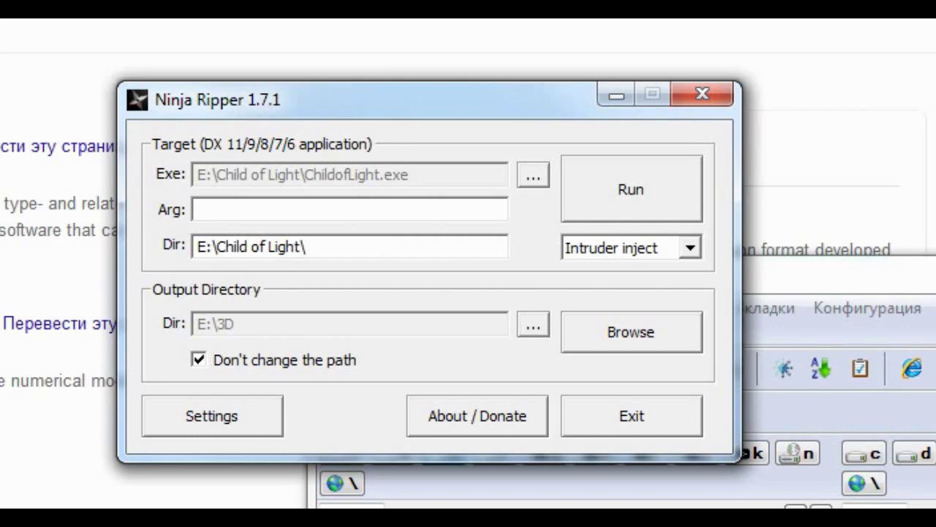
Review Ninja Ripper's target directory and its rip key settings, then close the settings without changing them.
drag(307, 247, 207, 248)
drag(311, 247, 198, 247)
click(307, 248)
click(212, 415)
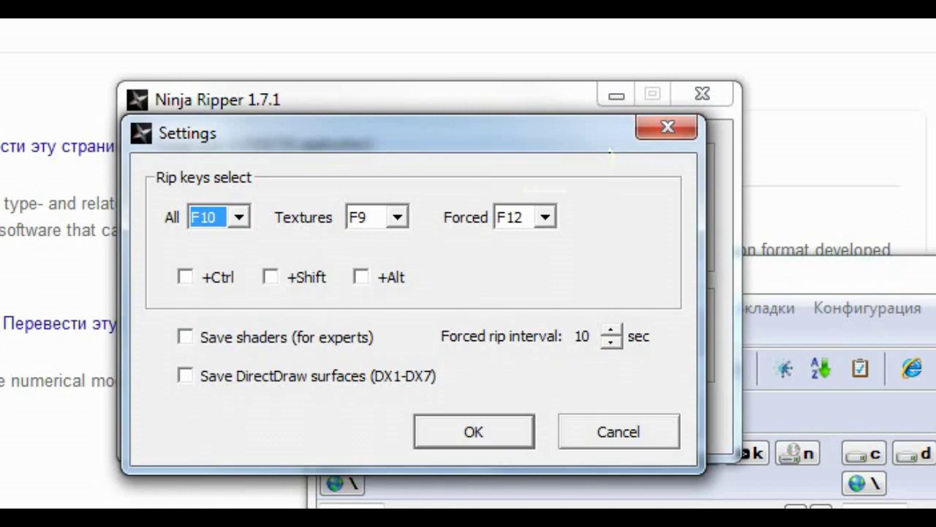
key(Escape)
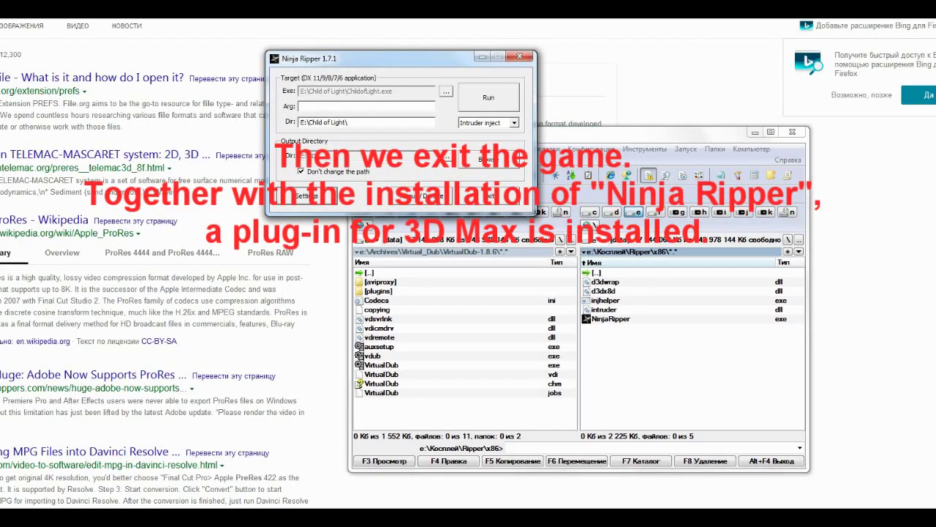
Exit Ninja Ripper, go back up to the Косплей folder in Total Commander and minimise the file manager.
click(489, 196)
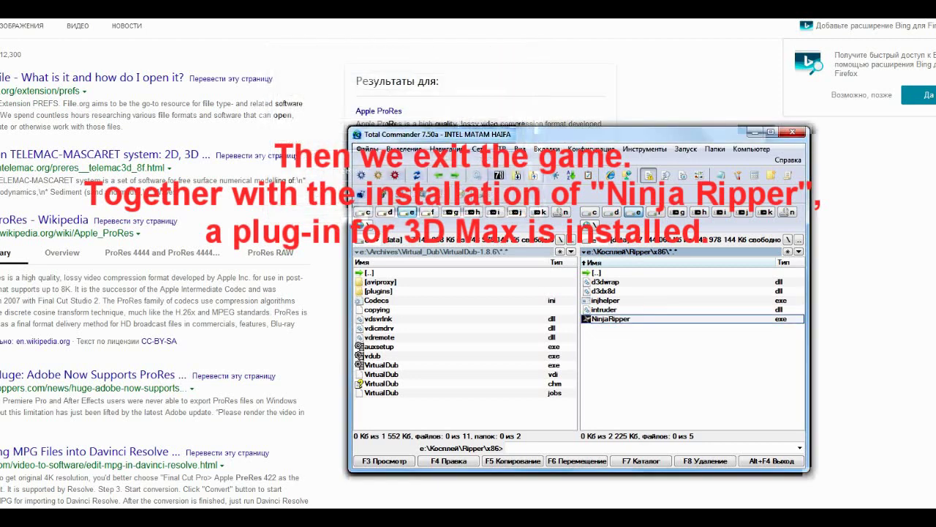
key(Home)
key(Return)
key(Home)
key(Return)
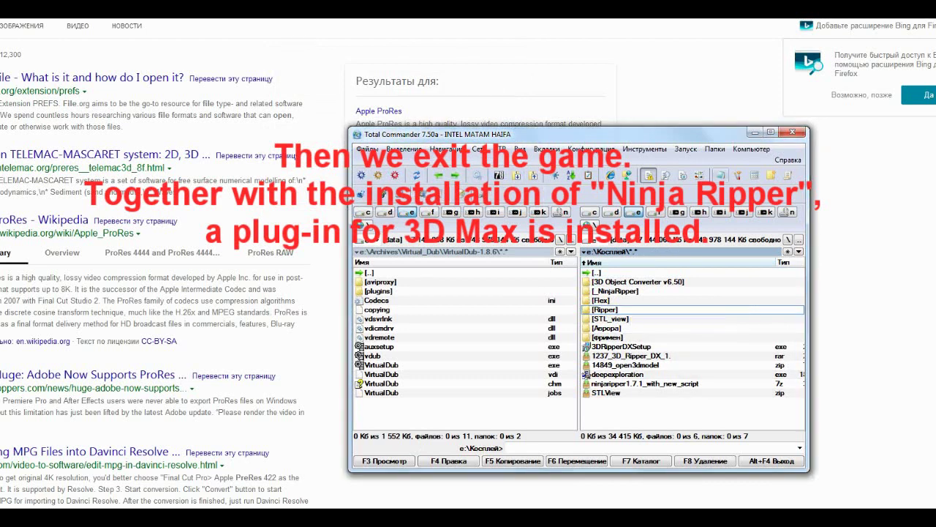
click(755, 133)
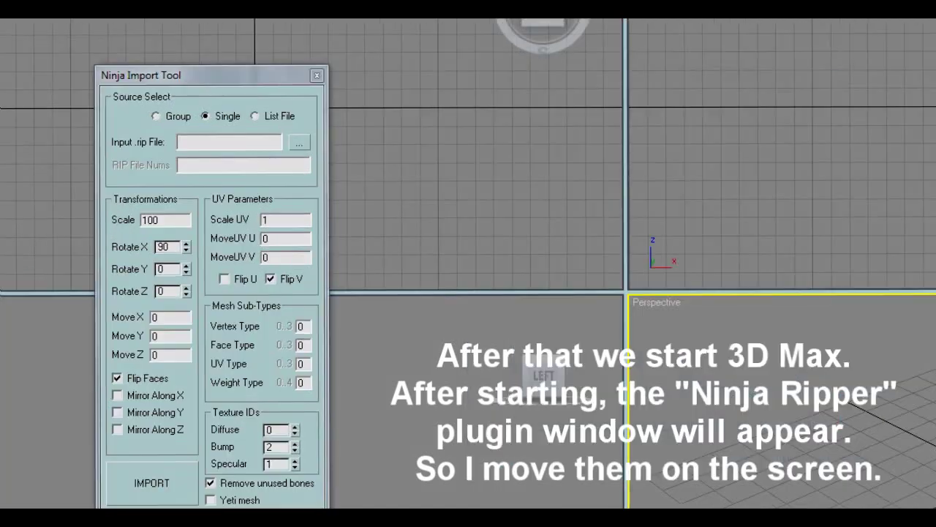
In 3ds Max, reposition the Ninja Import Tool window and import Mesh_0183.rip, the largest file in the Child of Light rip folder.
drag(154, 73, 18, 0)
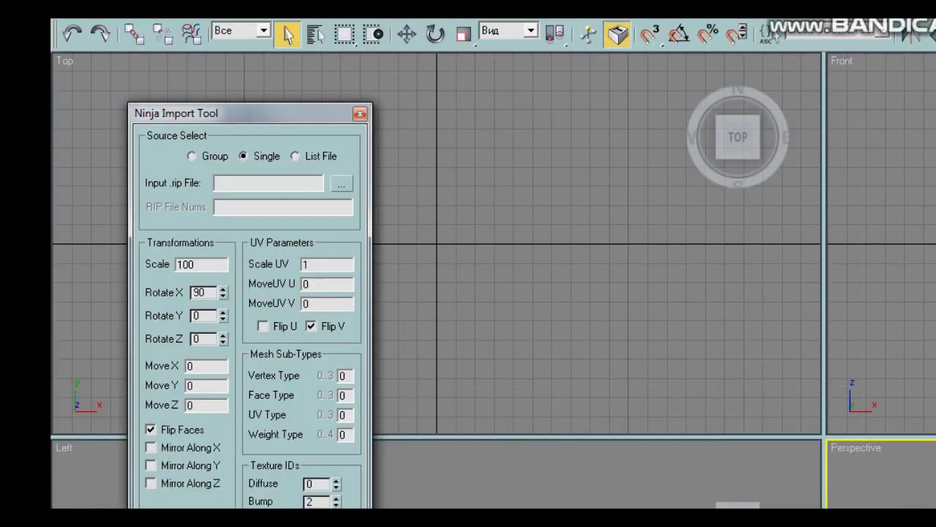
click(340, 183)
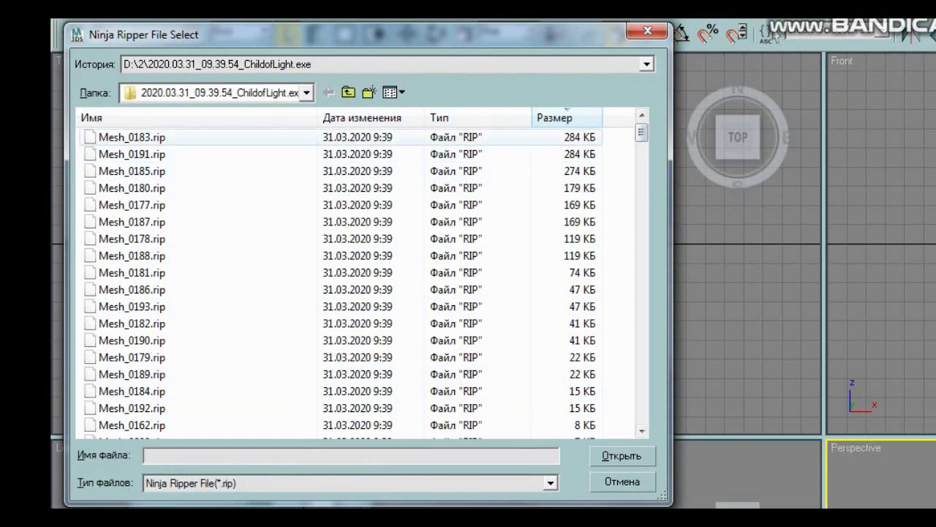
click(468, 137)
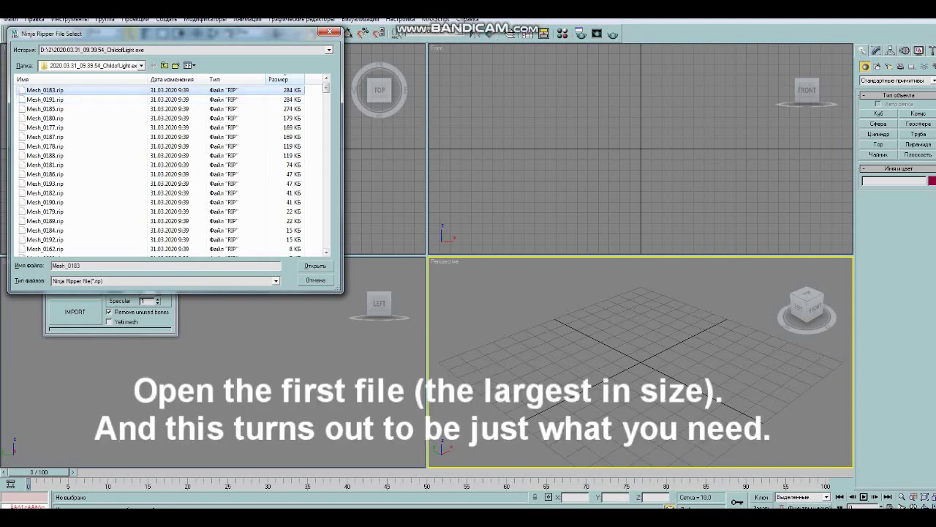
key(Return)
click(75, 311)
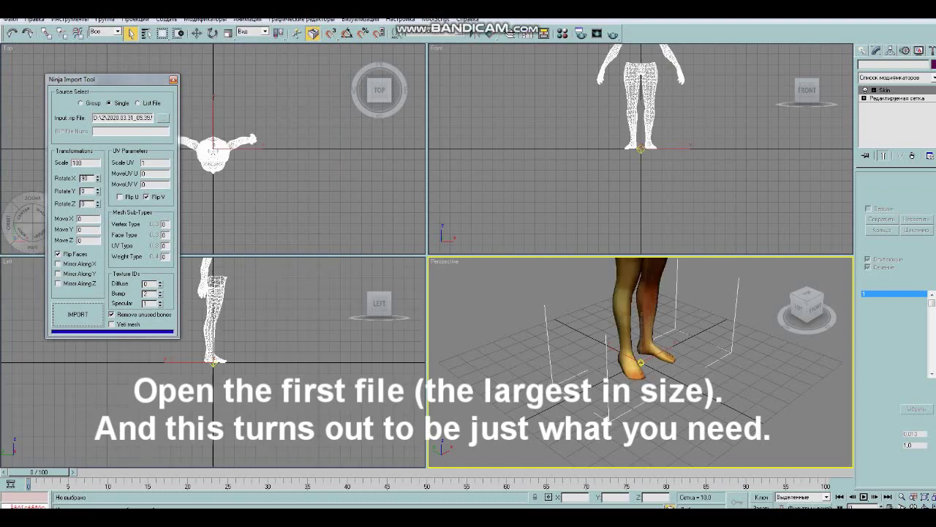
Bring the imported figure's upper body into view and enlarge the Perspective viewport upwards and sideways.
middle_drag(524, 332, 520, 458)
middle_drag(660, 465, 654, 426)
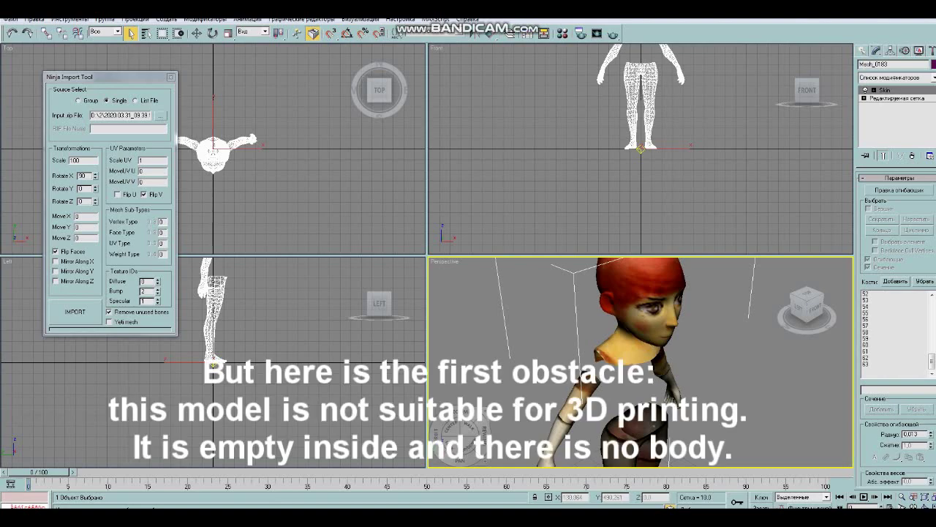
drag(541, 255, 541, 149)
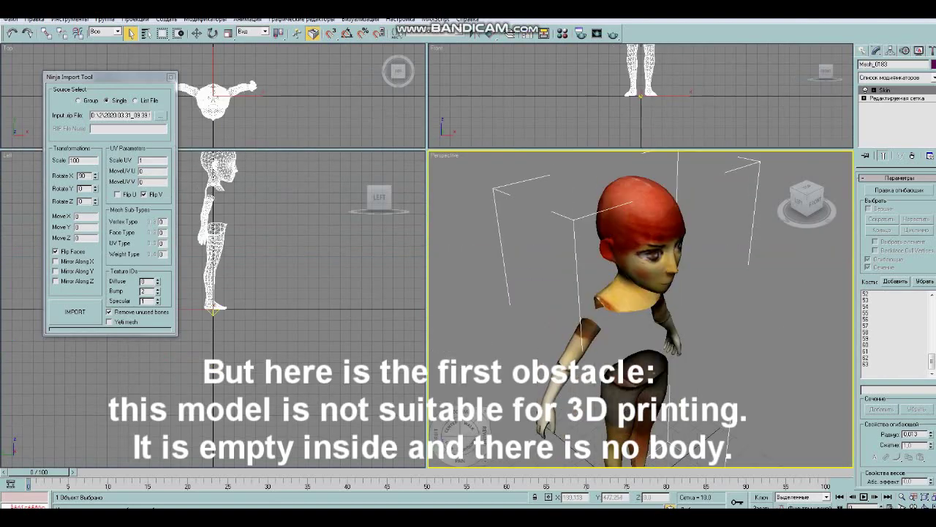
drag(427, 307, 278, 307)
middle_drag(585, 314, 541, 266)
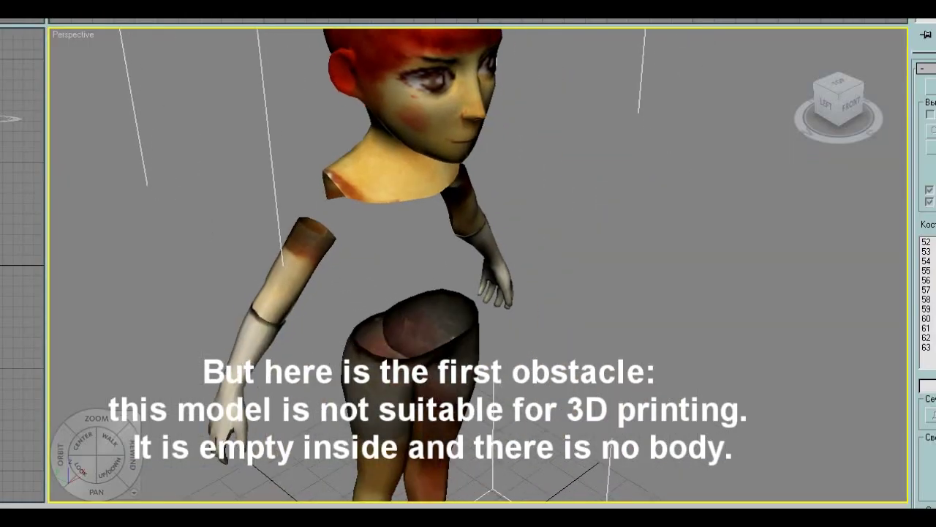
Examine the imported figure from above, below and the front, checking the hollow limbs and the torso area.
drag(555, 364, 578, 292)
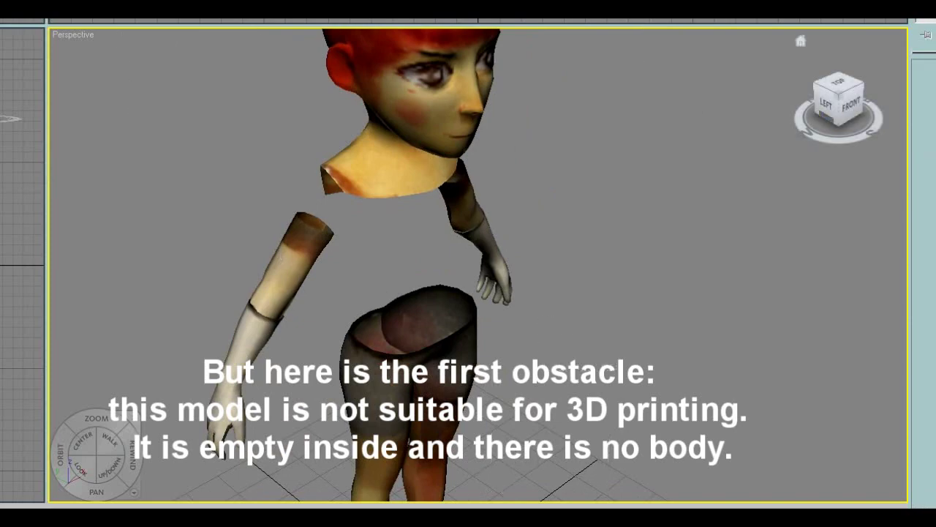
drag(852, 105, 822, 117)
scroll(477, 264, up, 5)
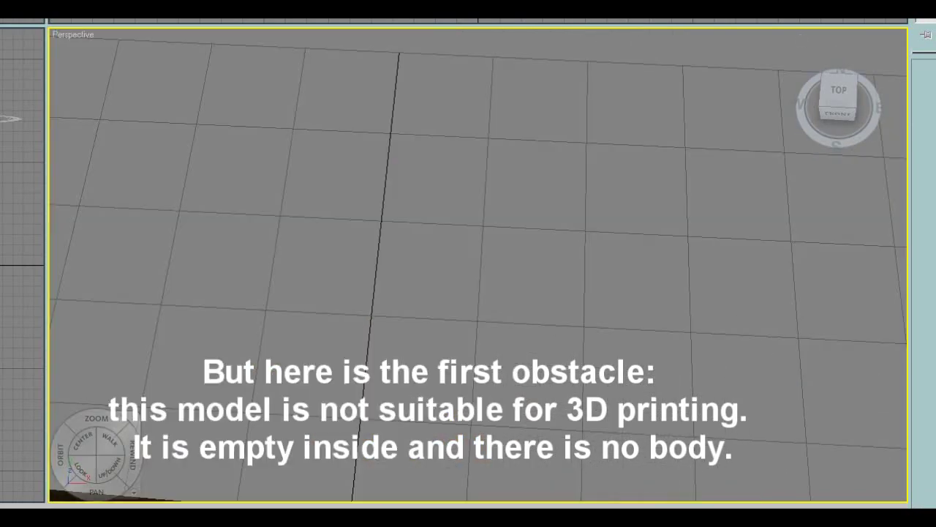
scroll(477, 265, down, 3)
middle_drag(477, 265, 586, 220)
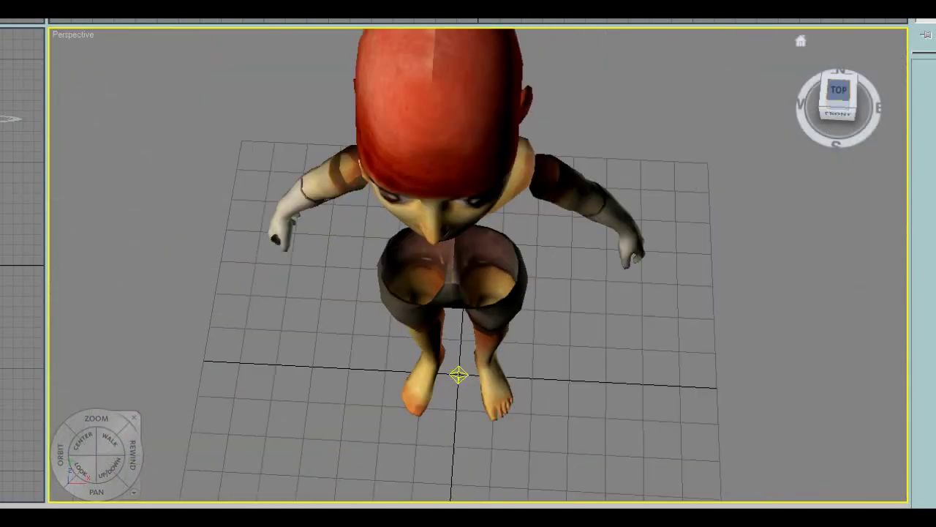
drag(839, 90, 867, 21)
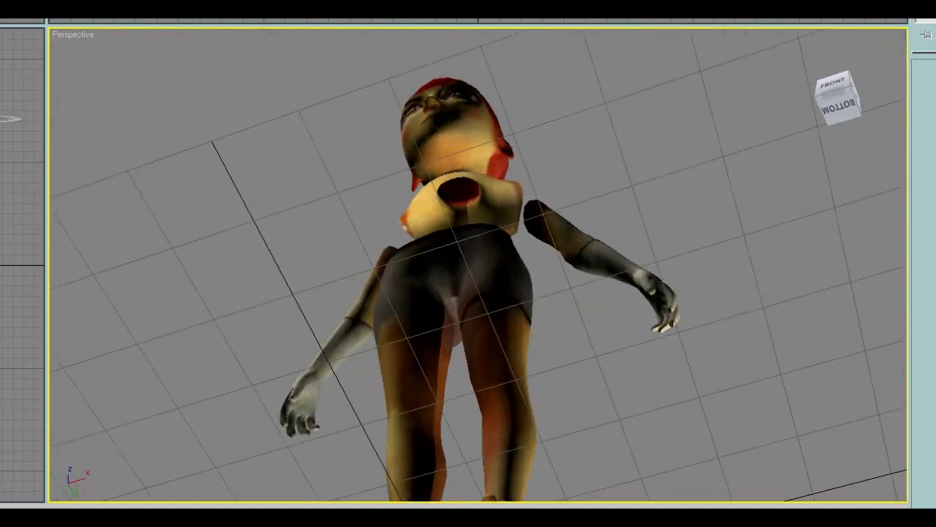
alt+middle_drag(469, 219, 541, 340)
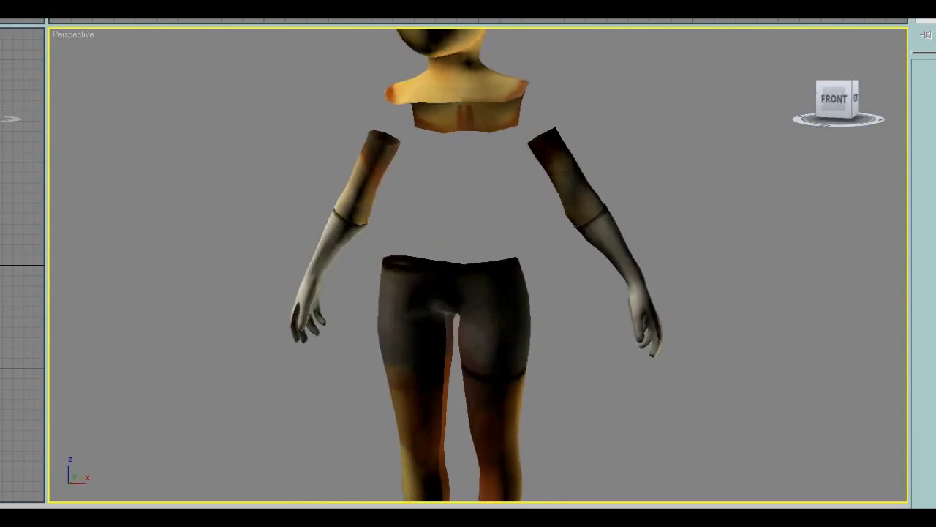
middle_drag(468, 264, 465, 162)
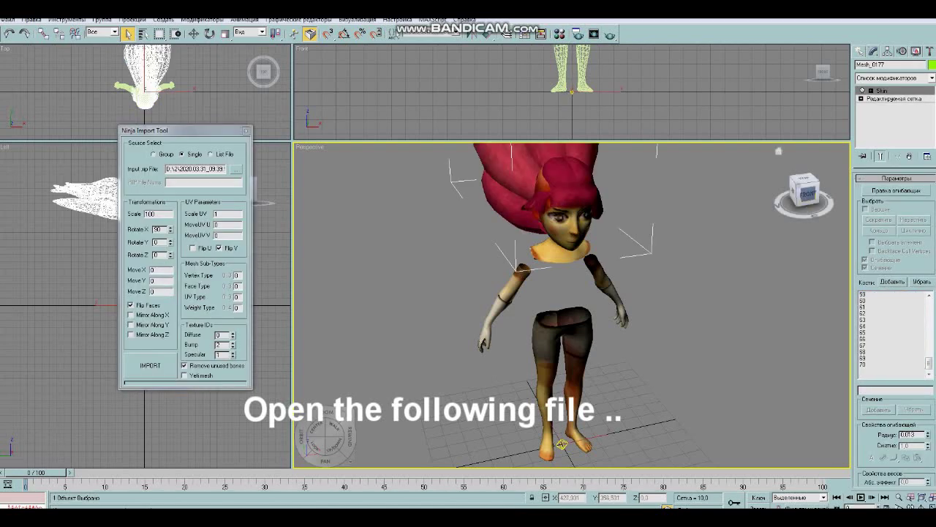
Turn the figure to its side and import the next ripped mesh with the Ninja Import Tool.
drag(808, 193, 847, 194)
click(236, 169)
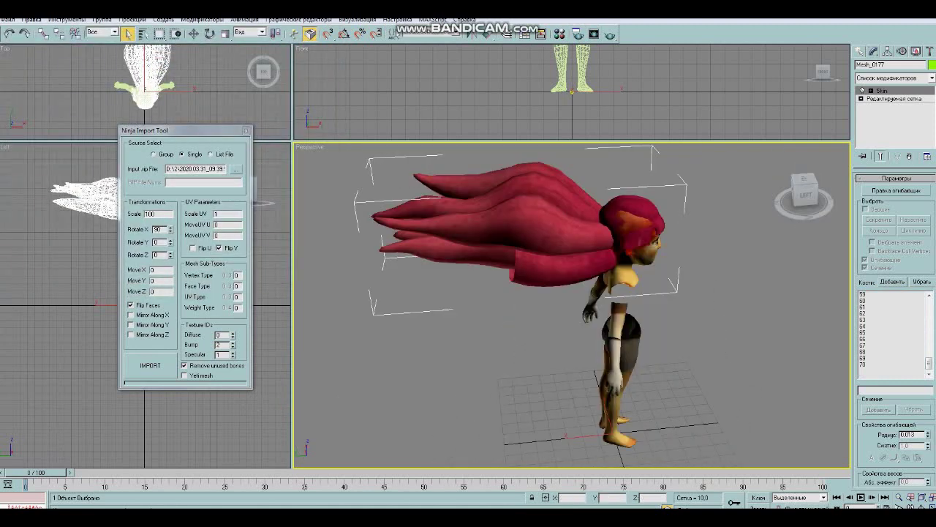
click(150, 365)
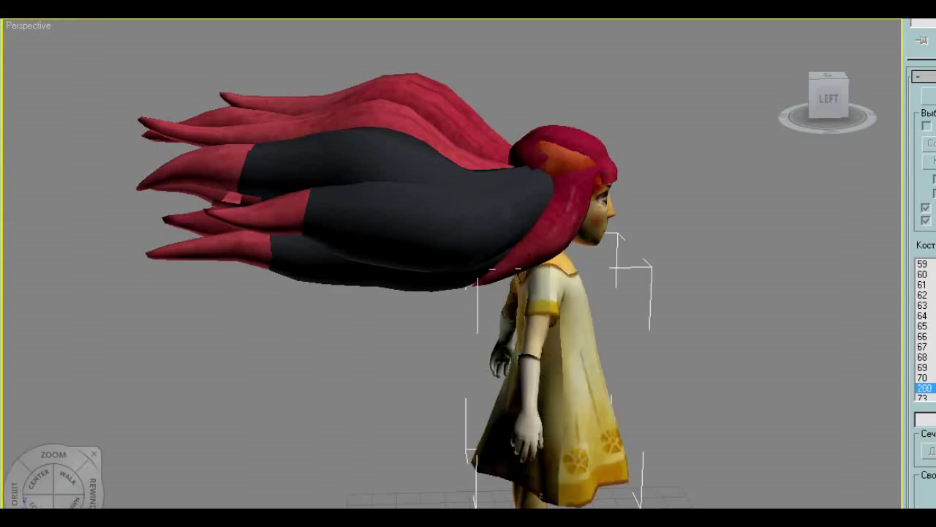
Examine the assembled figure with its hair, dress and crown from the side, the front and an angle.
drag(829, 99, 753, 110)
middle_drag(622, 256, 543, 188)
click(823, 100)
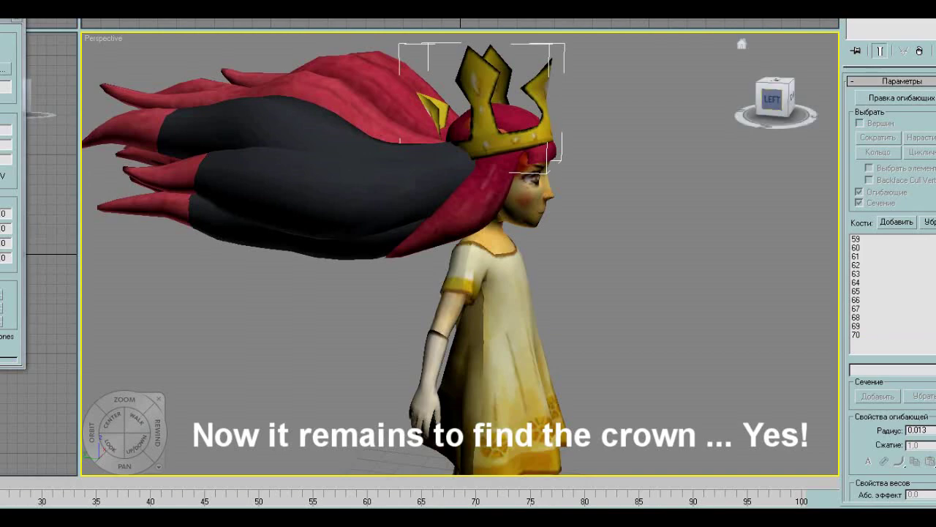
drag(772, 99, 768, 57)
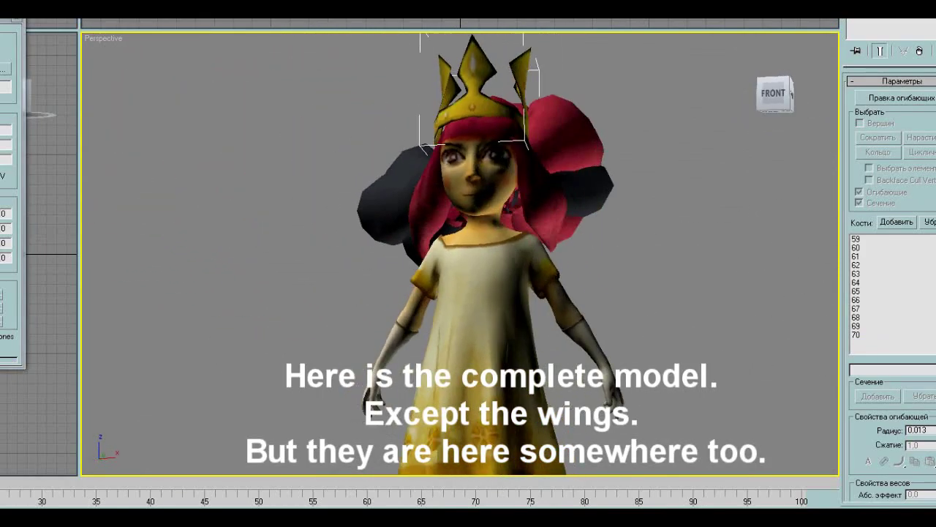
drag(775, 99, 813, 102)
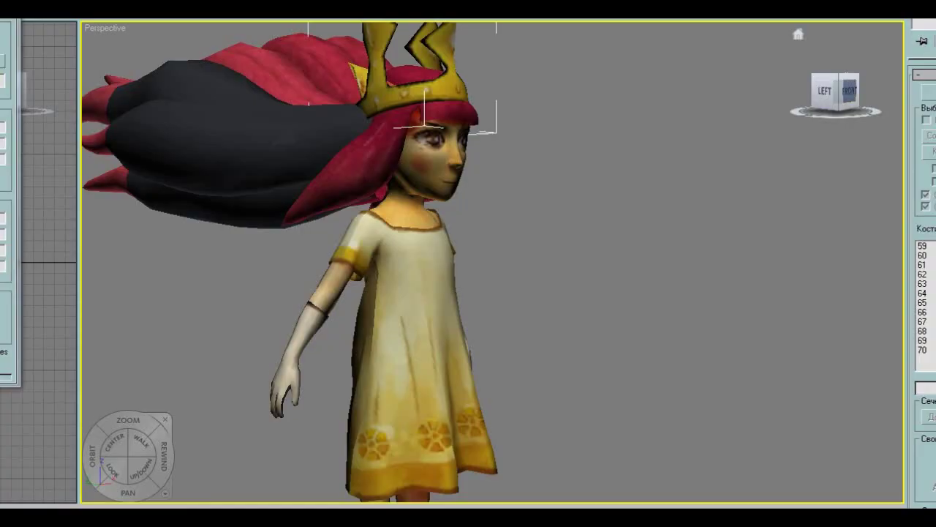
mouse_move(849, 91)
mouse_down()
mouse_move(814, 69)
mouse_move(842, 91)
mouse_up()
alt+middle_drag(315, 264, 315, 307)
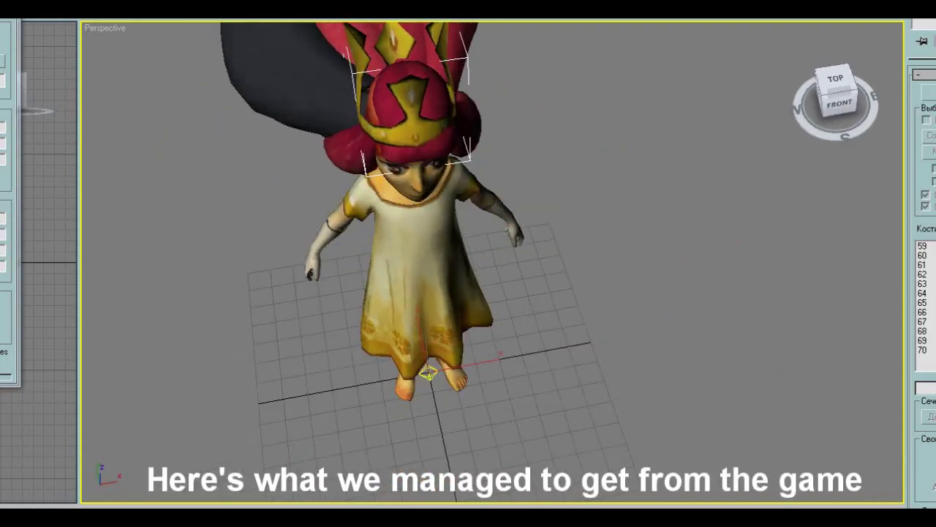
Inspect the figure's feet up close from the front.
drag(840, 102, 840, 101)
middle_drag(468, 344, 461, 216)
scroll(493, 261, up, 8)
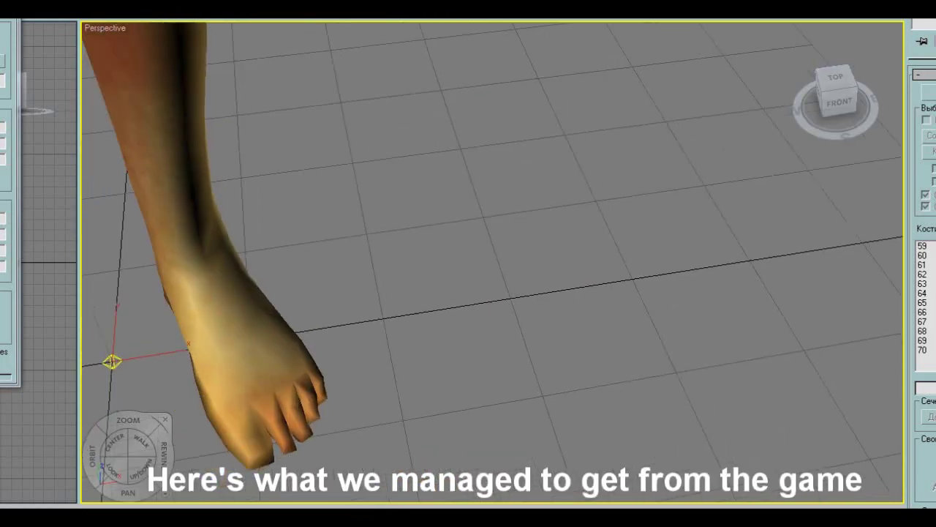
middle_drag(395, 307, 644, 223)
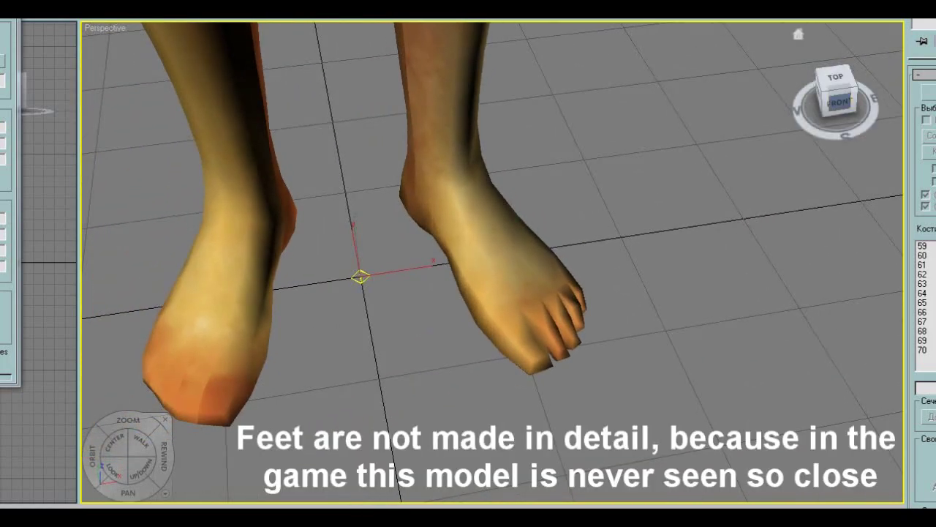
drag(840, 102, 834, 99)
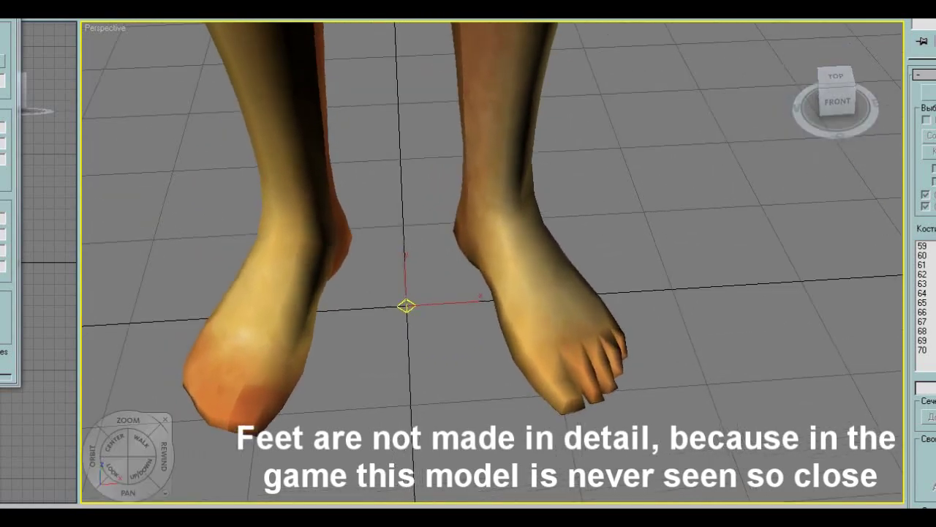
Examine the assembled figure from the front, from the dress hem up to the crown, and inspect the face up close.
scroll(492, 262, down, 6)
scroll(493, 262, up, 6)
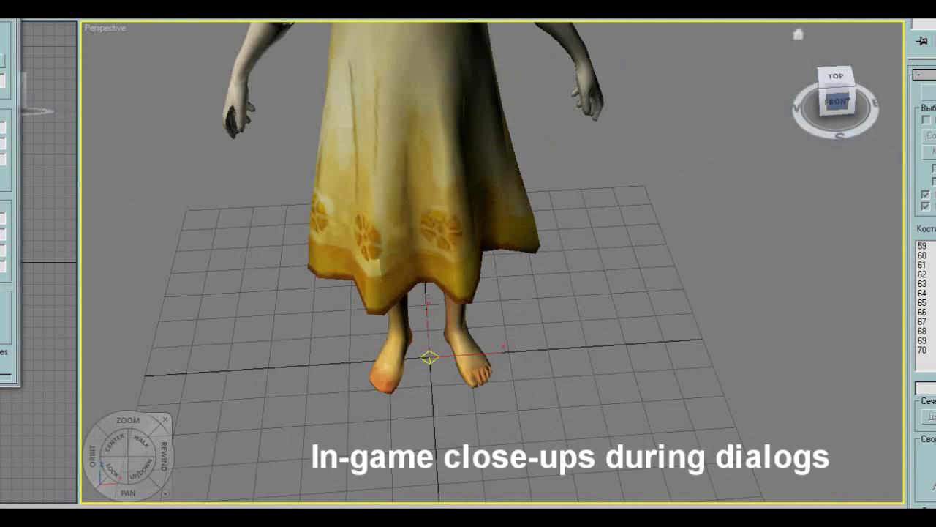
drag(839, 102, 839, 78)
middle_drag(703, 146, 694, 376)
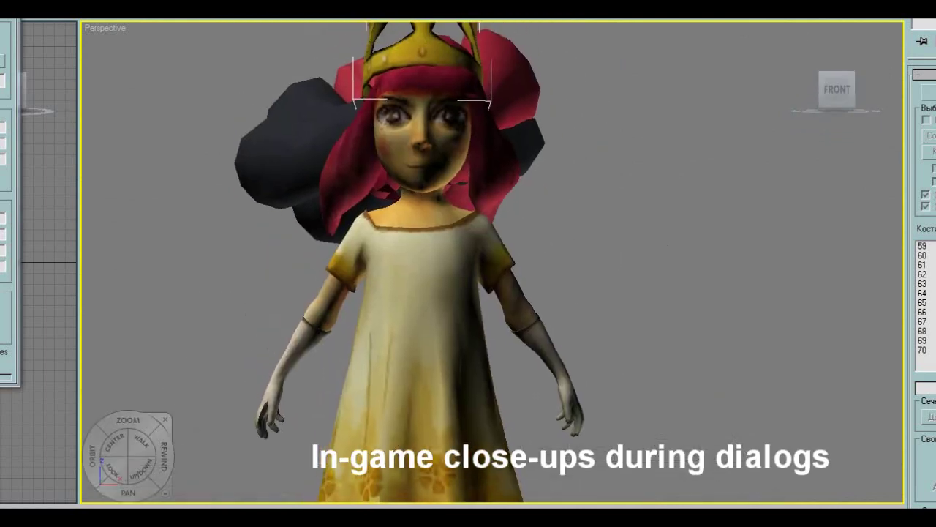
middle_drag(694, 292, 696, 370)
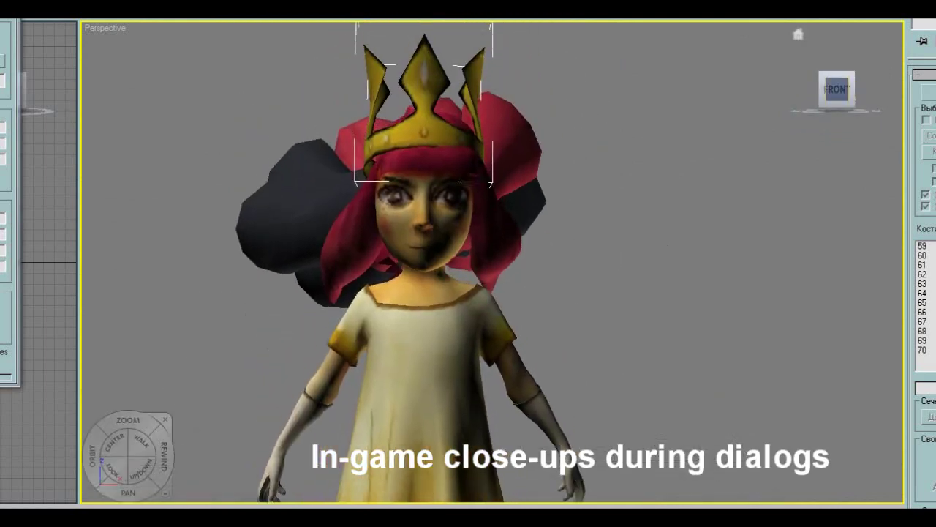
drag(838, 90, 853, 95)
scroll(493, 262, up, 5)
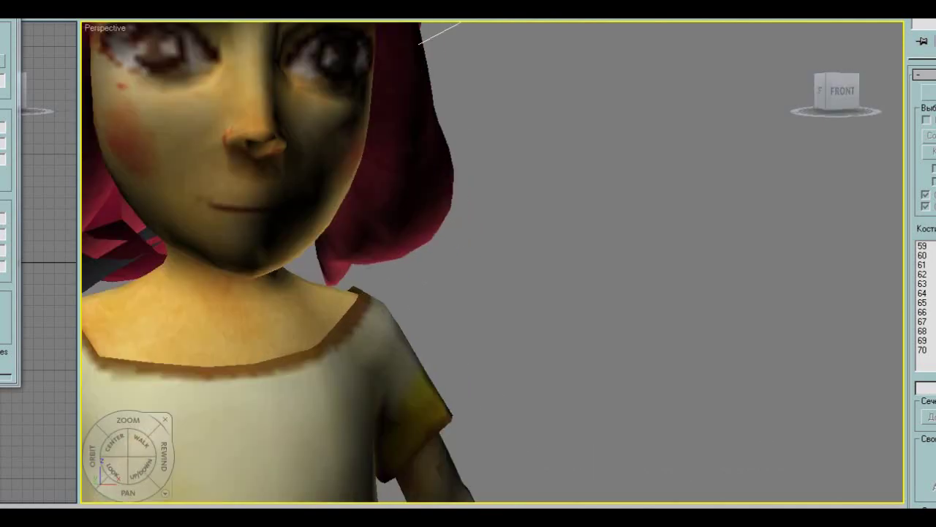
middle_drag(468, 220, 563, 377)
scroll(493, 262, down, 6)
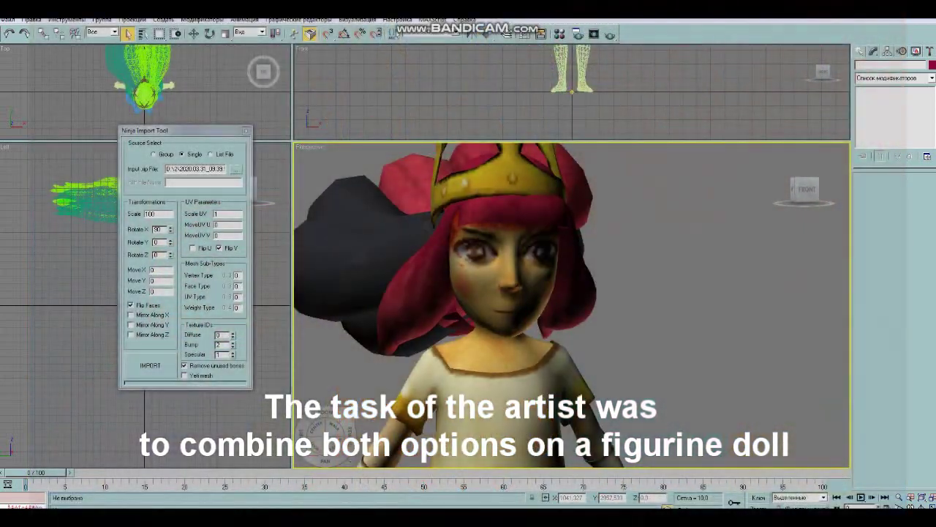
Examine the figure from the side, check under the dress from below, and view the whole figure from an angle.
scroll(571, 305, down, 4)
click(807, 189)
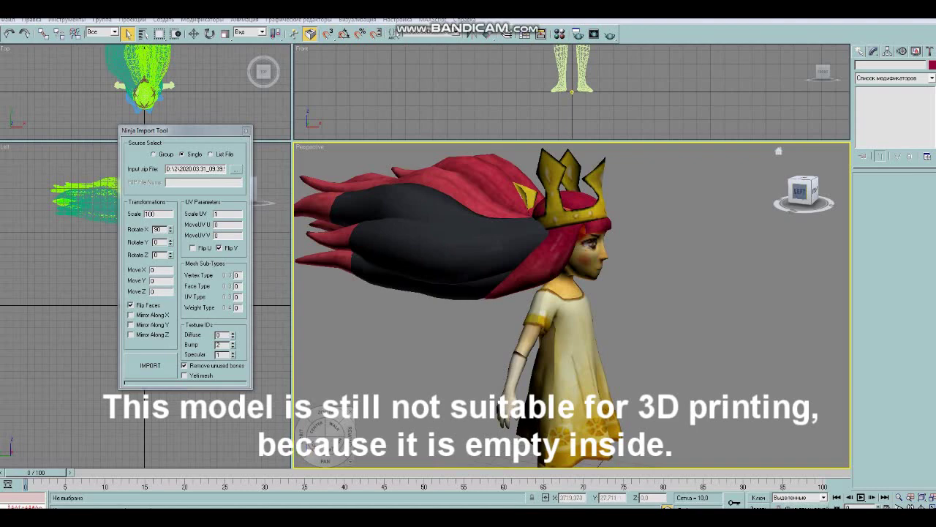
drag(800, 191, 814, 112)
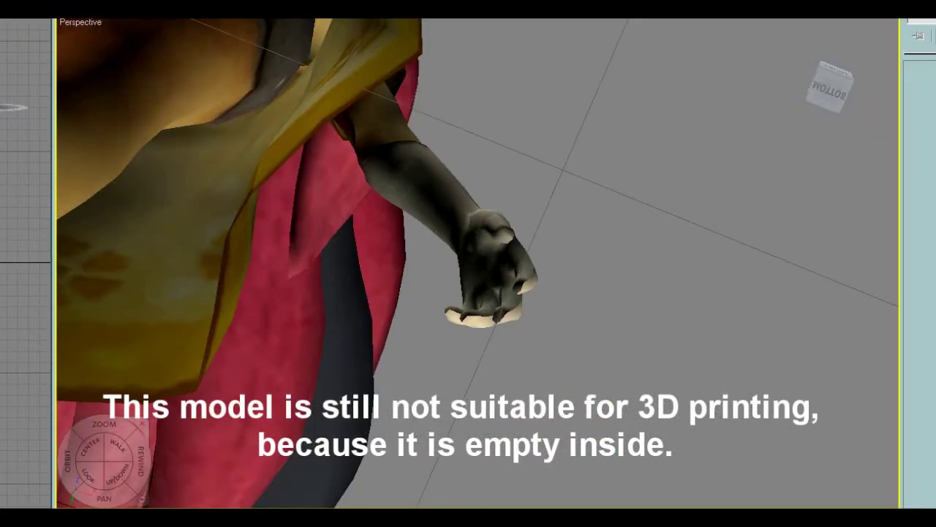
alt+middle_drag(468, 220, 407, 235)
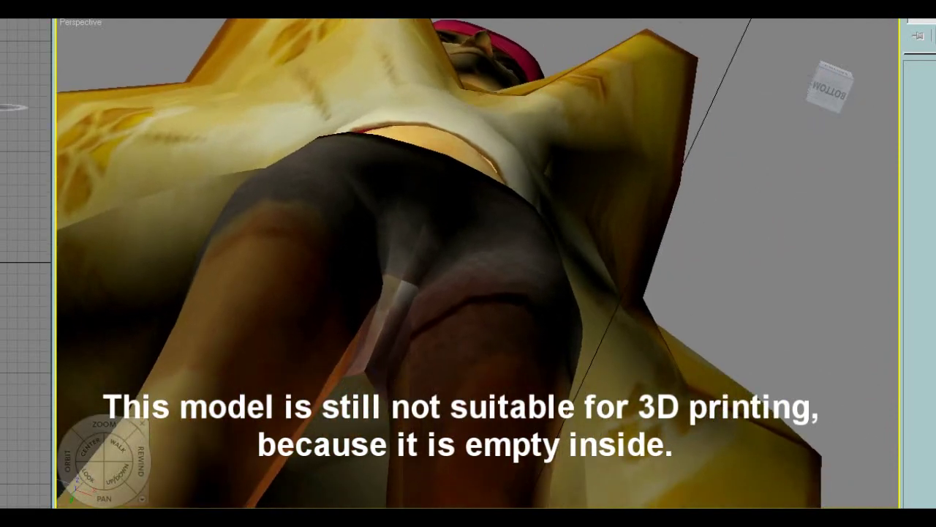
scroll(400, 428, down, 8)
scroll(400, 428, up, 6)
alt+middle_drag(469, 264, 441, 265)
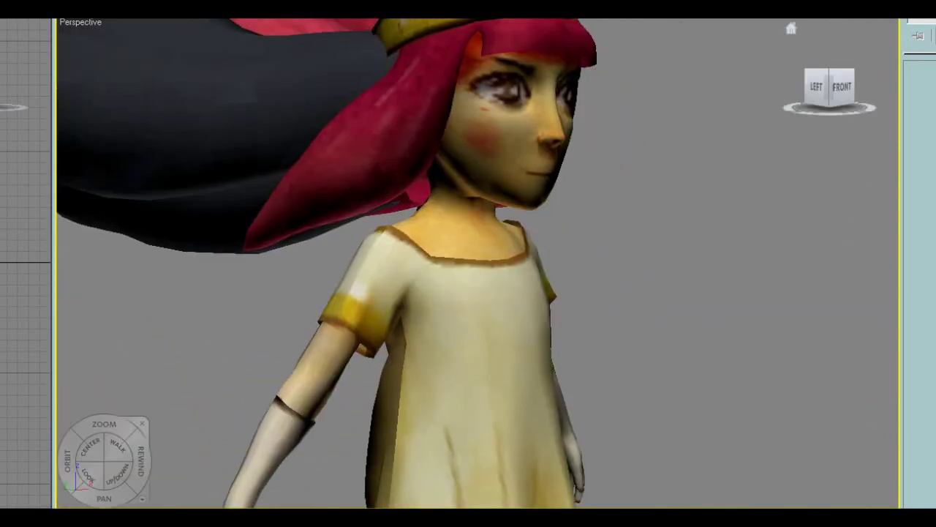
drag(842, 87, 872, 114)
middle_drag(512, 264, 498, 243)
scroll(472, 264, down, 5)
scroll(472, 264, down, 4)
scroll(505, 252, up, 3)
scroll(505, 252, down, 3)
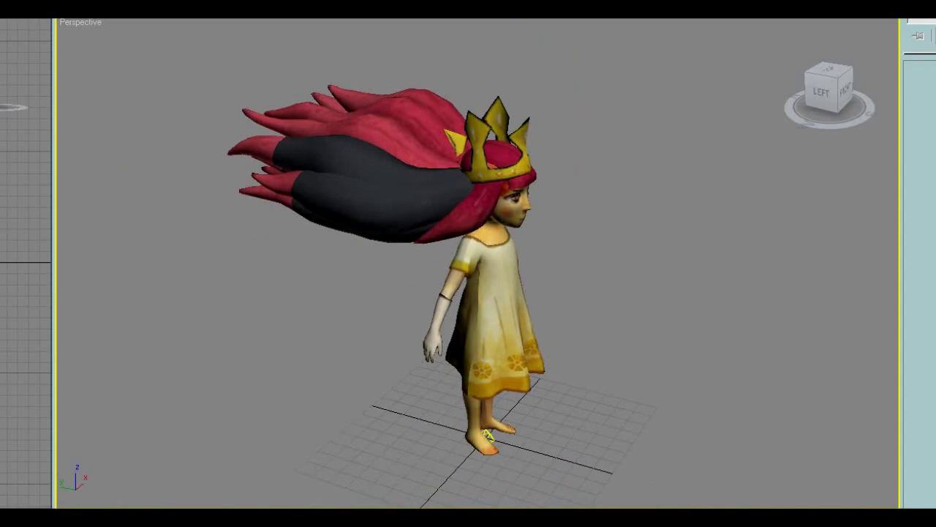
Leave the assembled scene without saving its changes.
click(234, 75)
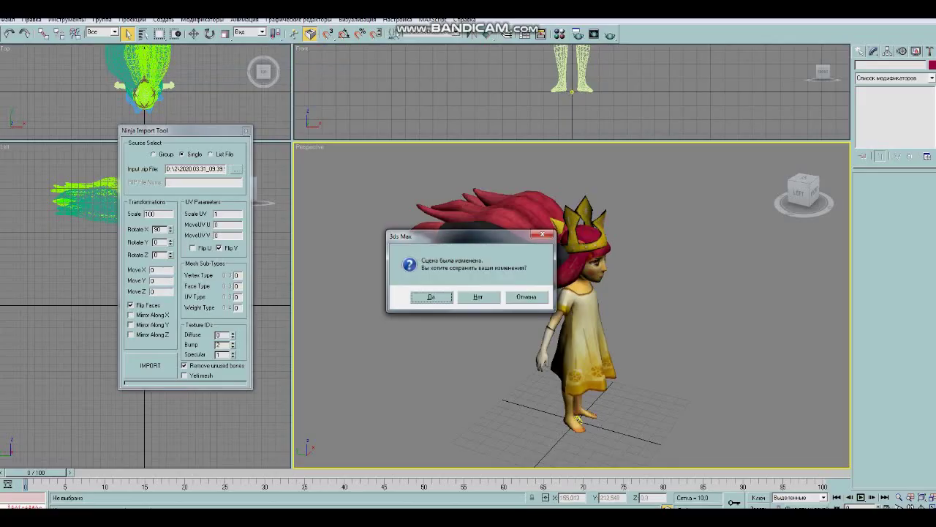
click(479, 297)
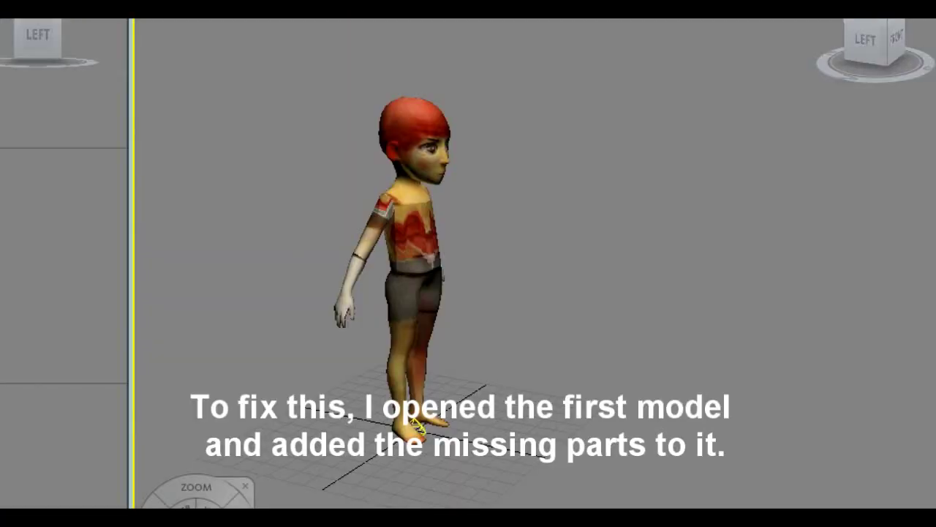
Examine the body model with the added torso and upper arms from the side, front and back, including the face.
middle_drag(413, 278, 540, 310)
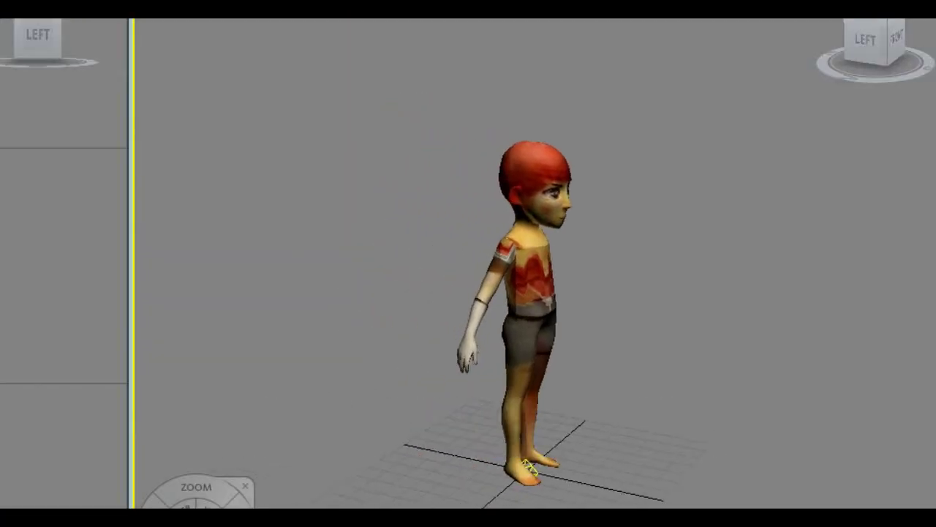
scroll(540, 292, up, 5)
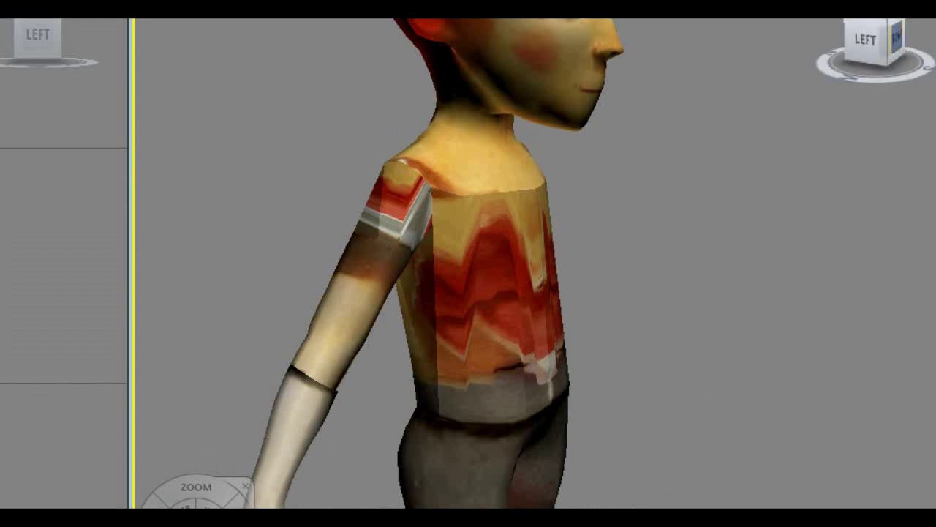
alt+middle_drag(505, 278, 387, 281)
middle_drag(388, 321, 496, 249)
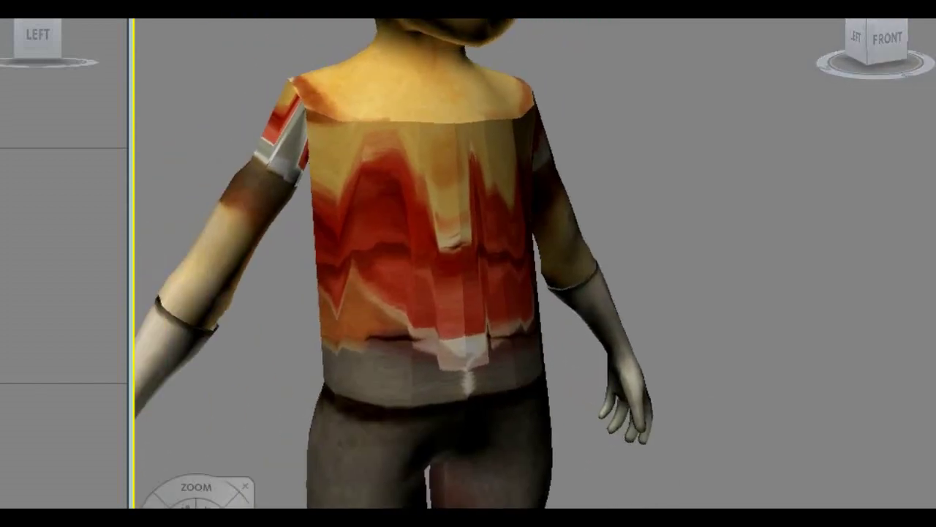
scroll(540, 265, up, 5)
scroll(539, 264, down, 5)
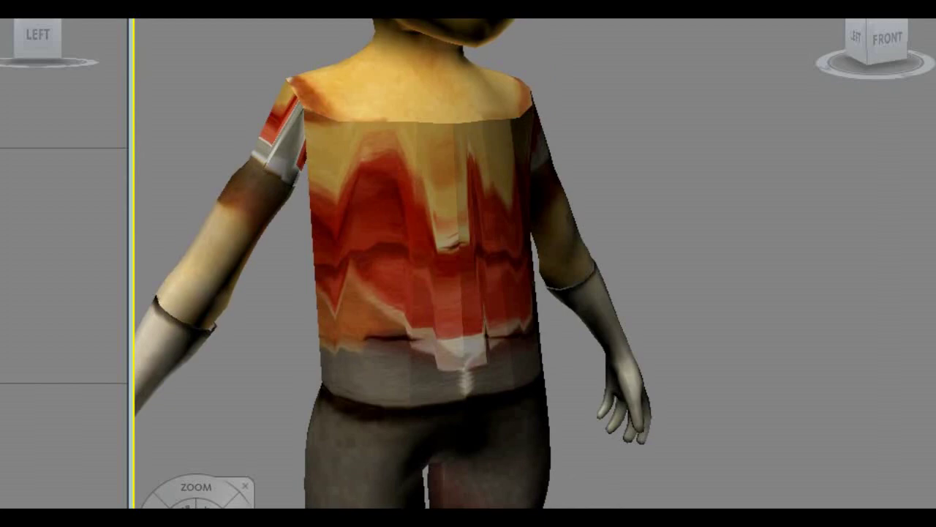
middle_drag(439, 264, 631, 263)
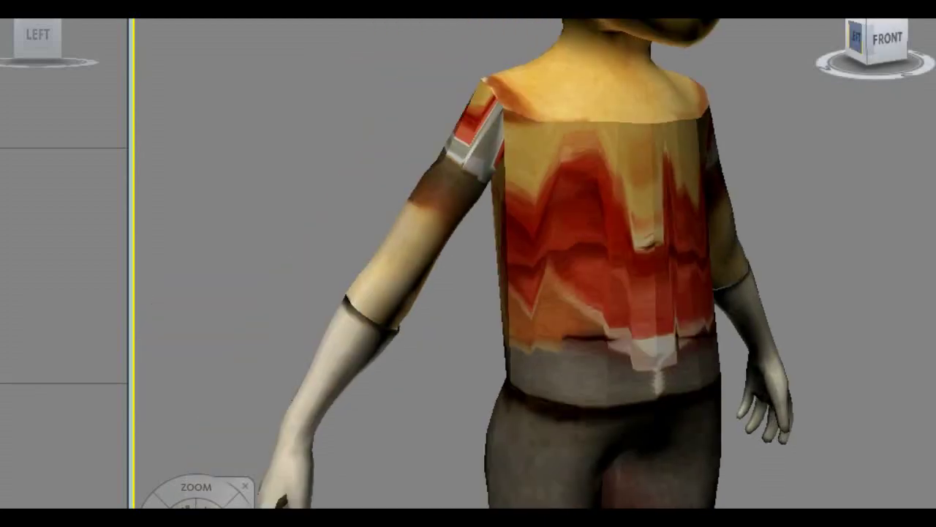
drag(856, 37, 928, 49)
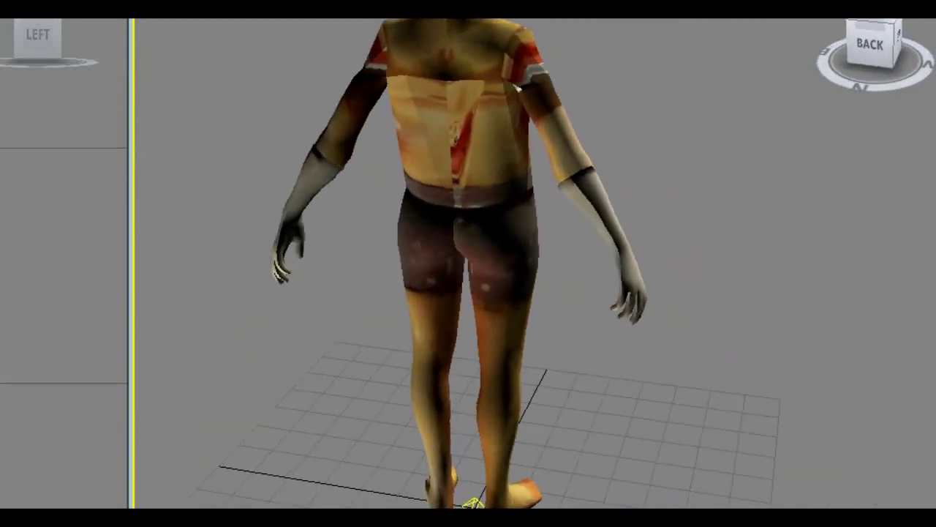
alt+middle_drag(622, 271, 358, 285)
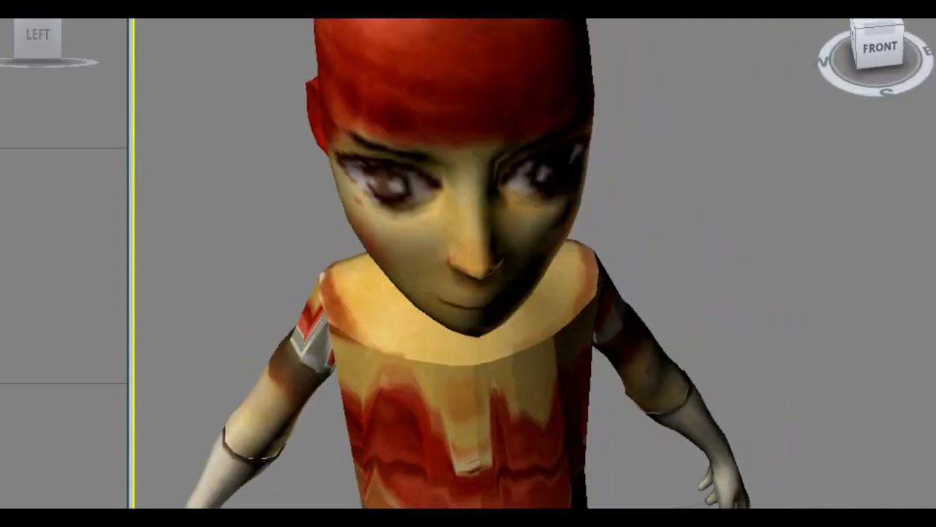
drag(880, 49, 869, 36)
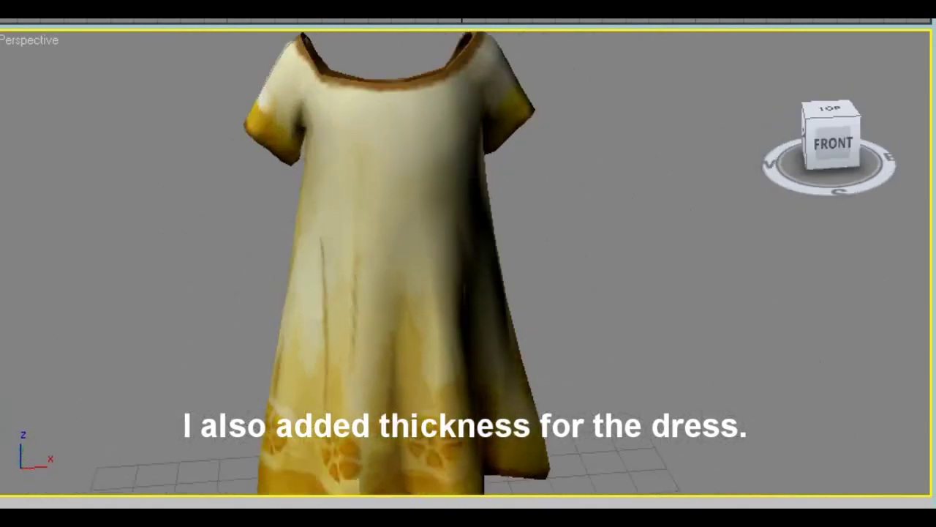
Examine the thickened dress from the front, back and below, checking its sleeve and hem edges.
drag(839, 137, 779, 141)
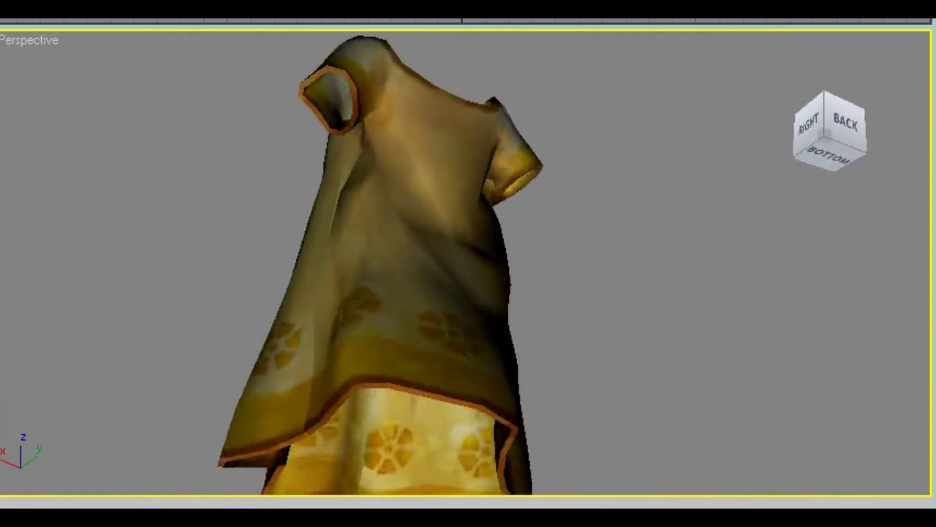
key(shift+w)
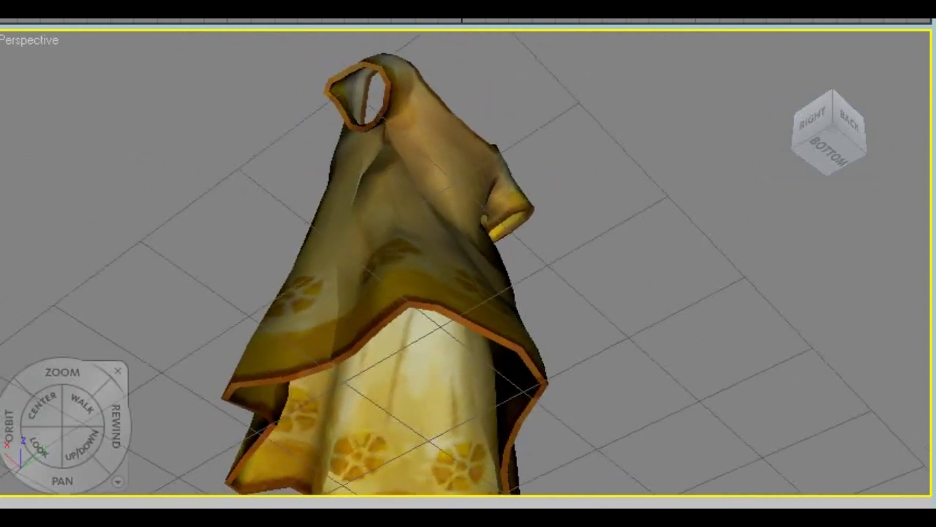
drag(812, 119, 885, 215)
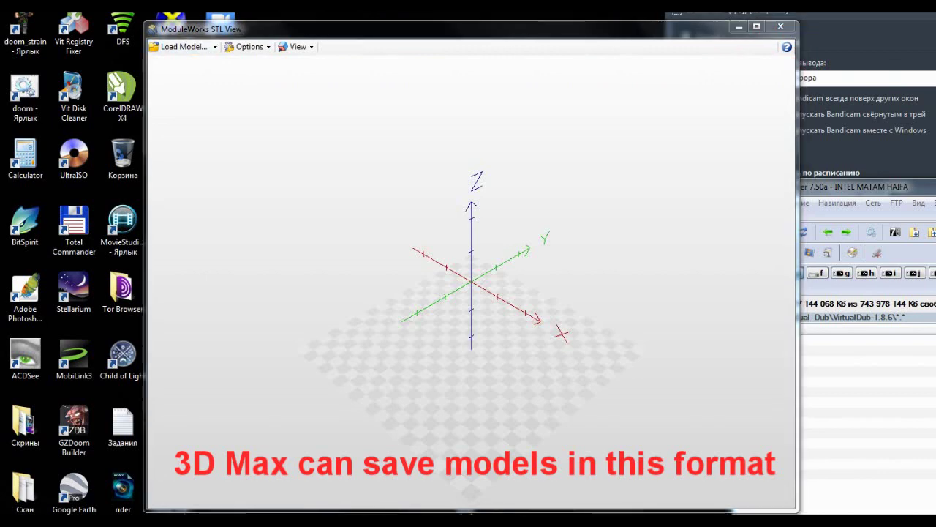
Switch to ModuleWorks STL View, load Полная_модель_2 from the Печать folder and turn the full figure to its front.
click(182, 47)
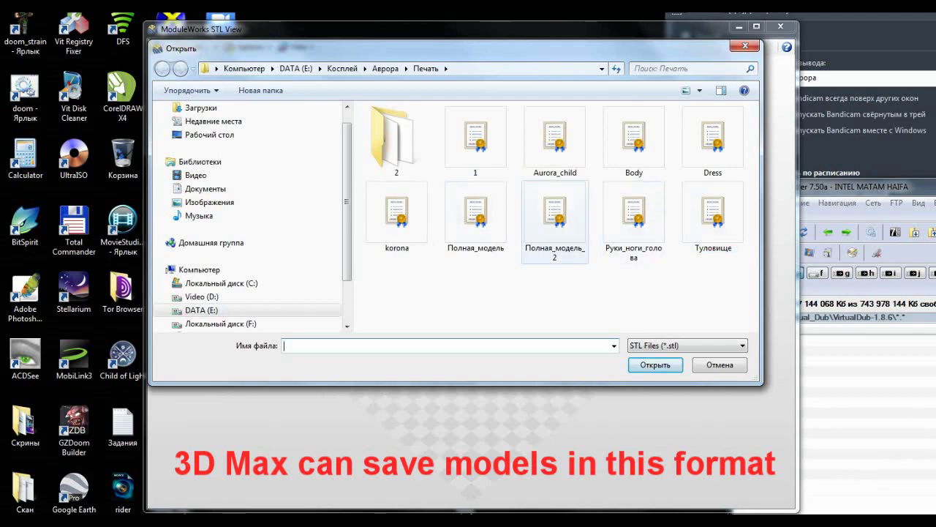
double_click(555, 212)
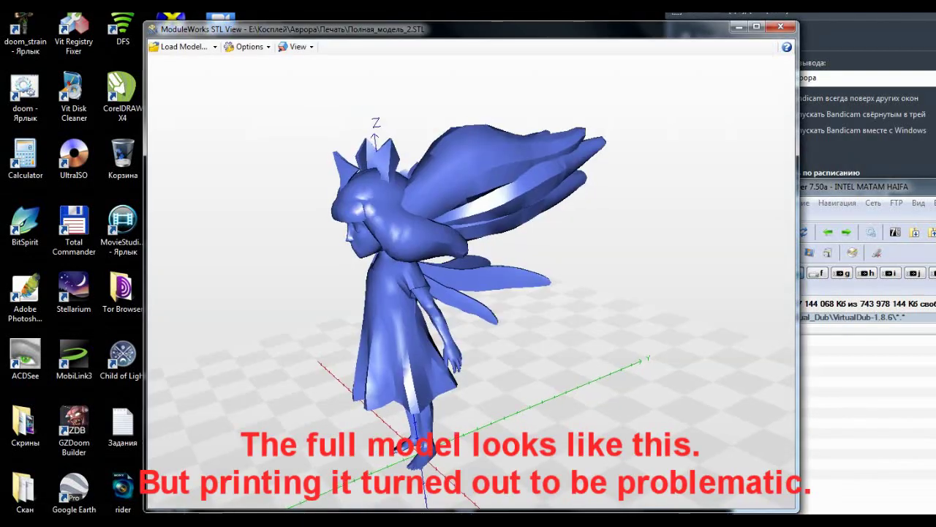
drag(417, 256, 589, 318)
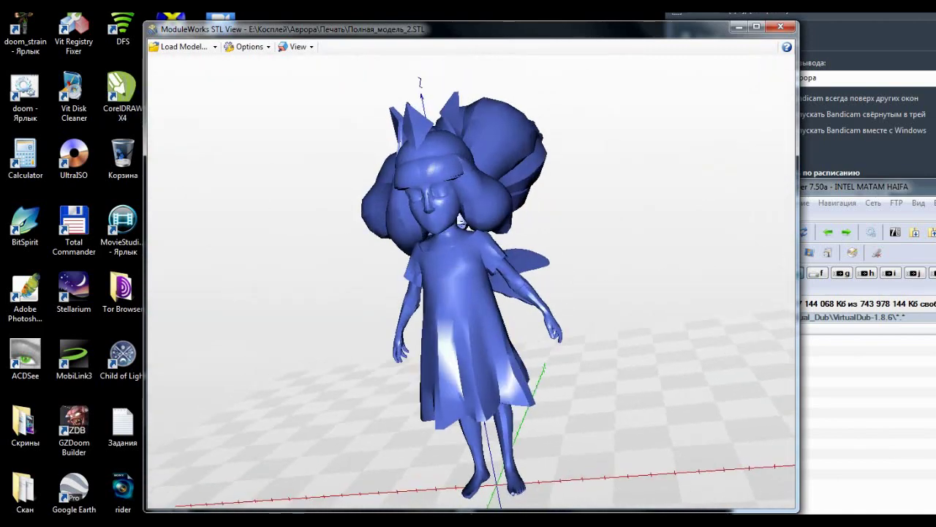
Load the separate body model Туловище and turn it to face the front.
click(182, 47)
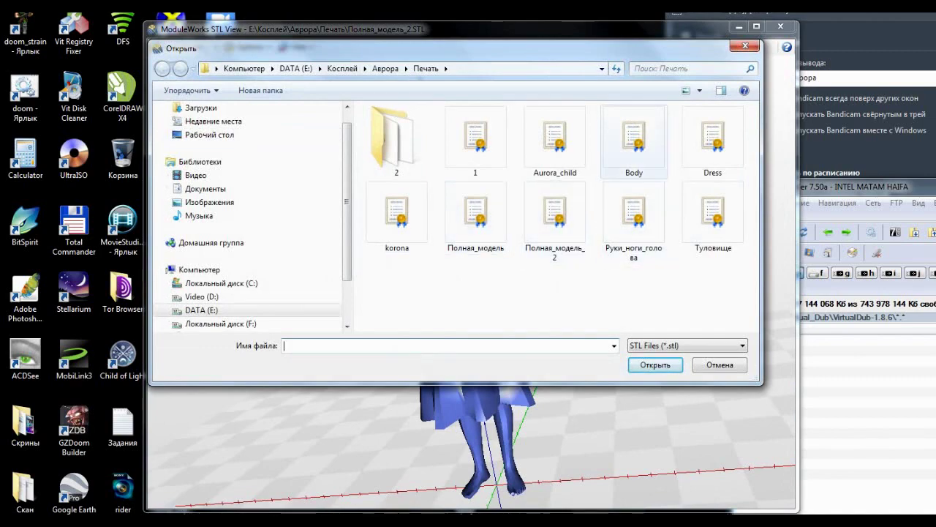
double_click(713, 216)
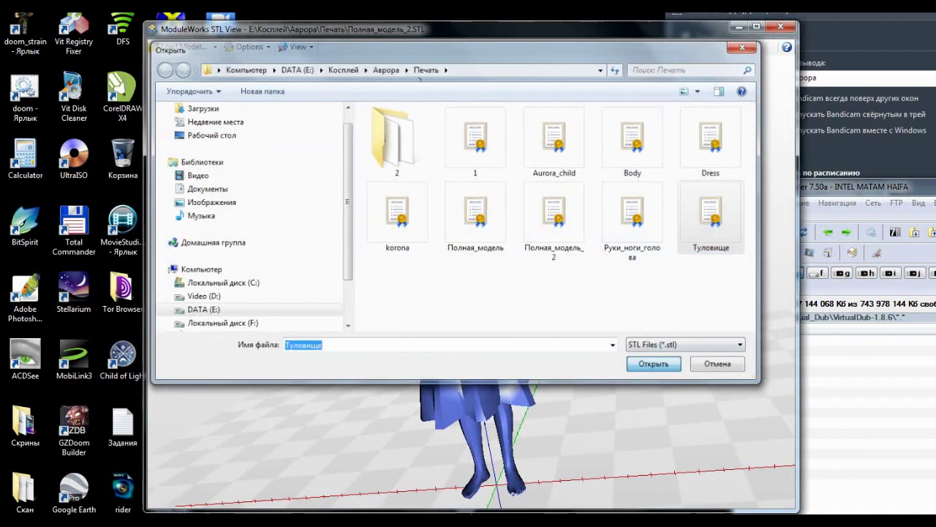
scroll(471, 281, up, 5)
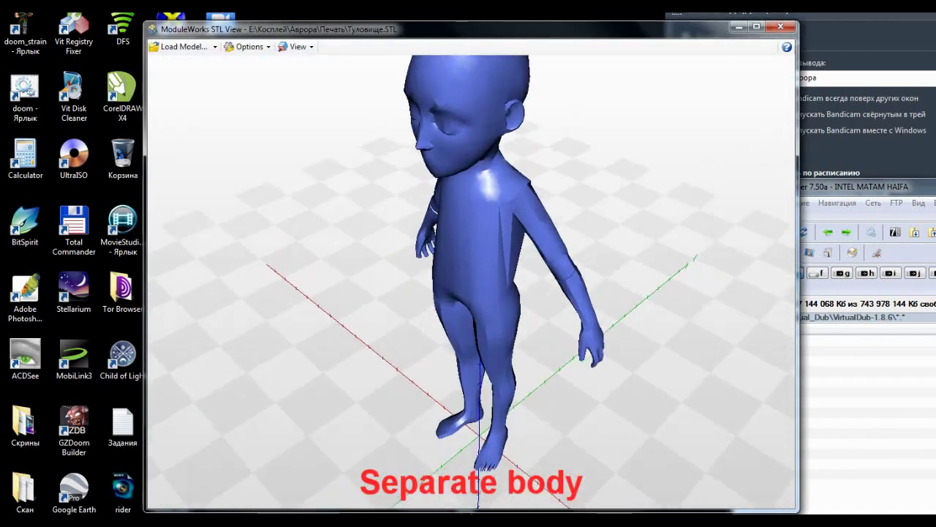
drag(472, 282, 329, 241)
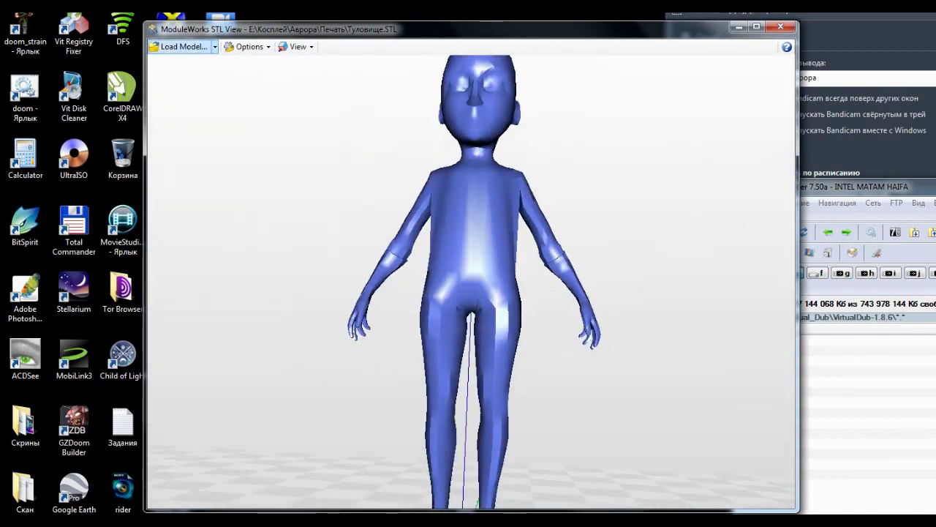
Load the separate dress model from the STL file Dress.
click(183, 46)
click(713, 143)
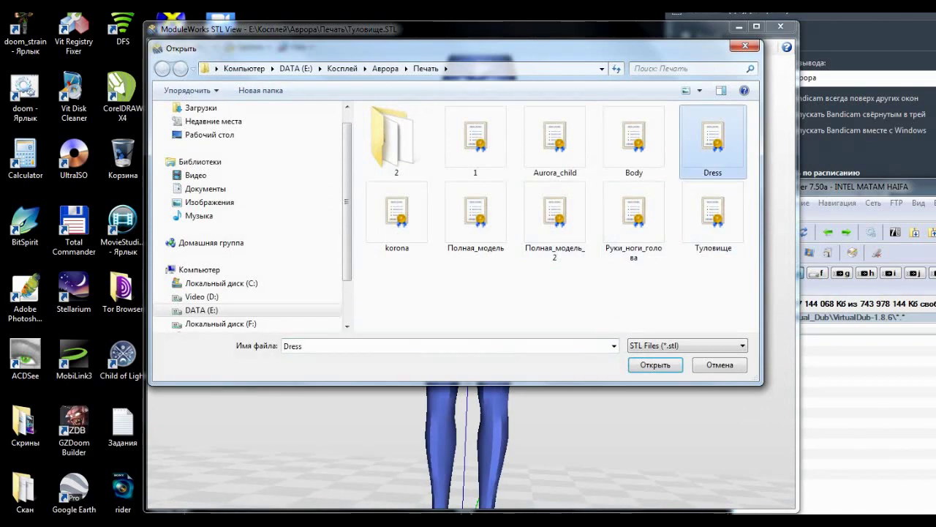
click(656, 365)
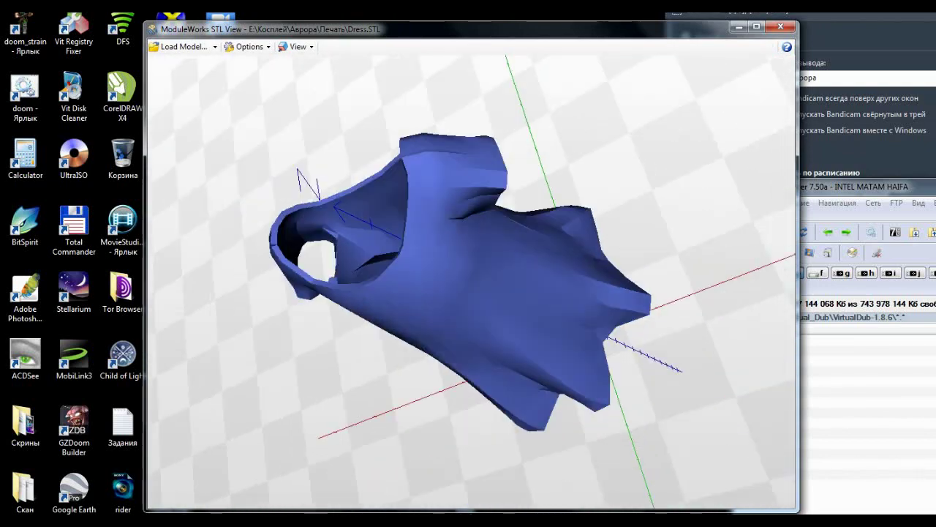
Load the separate crown model from the STL file korona.
click(183, 46)
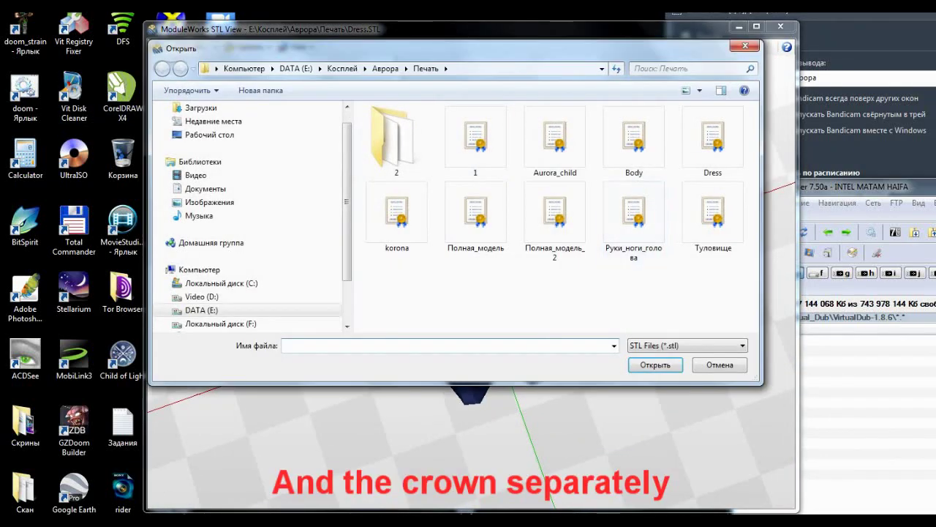
click(397, 216)
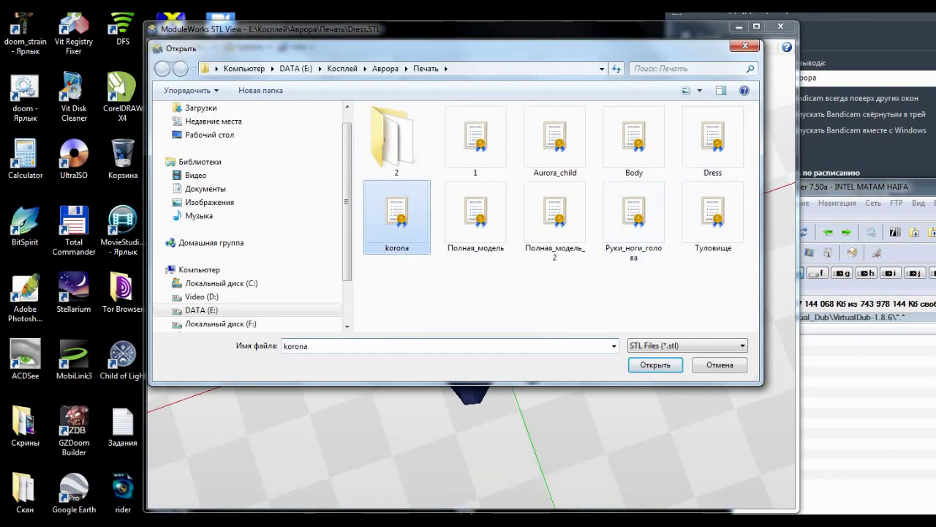
key(Return)
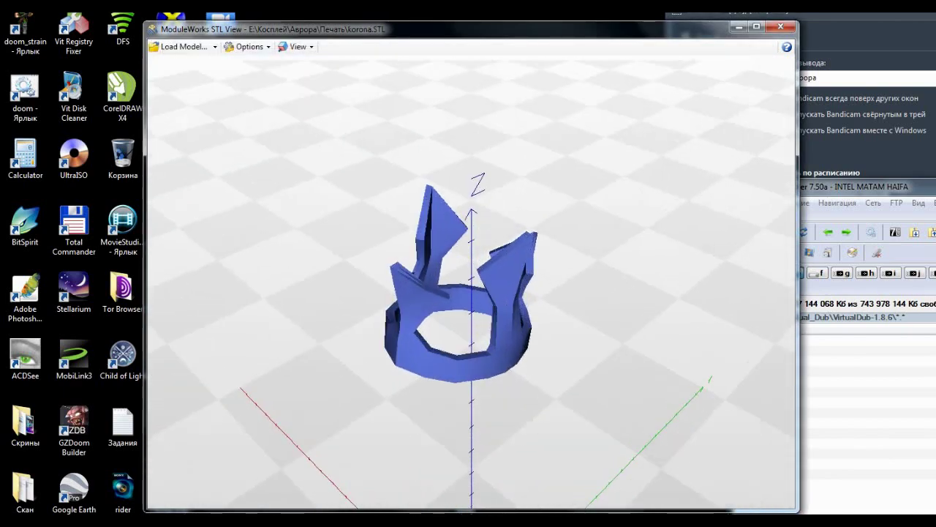